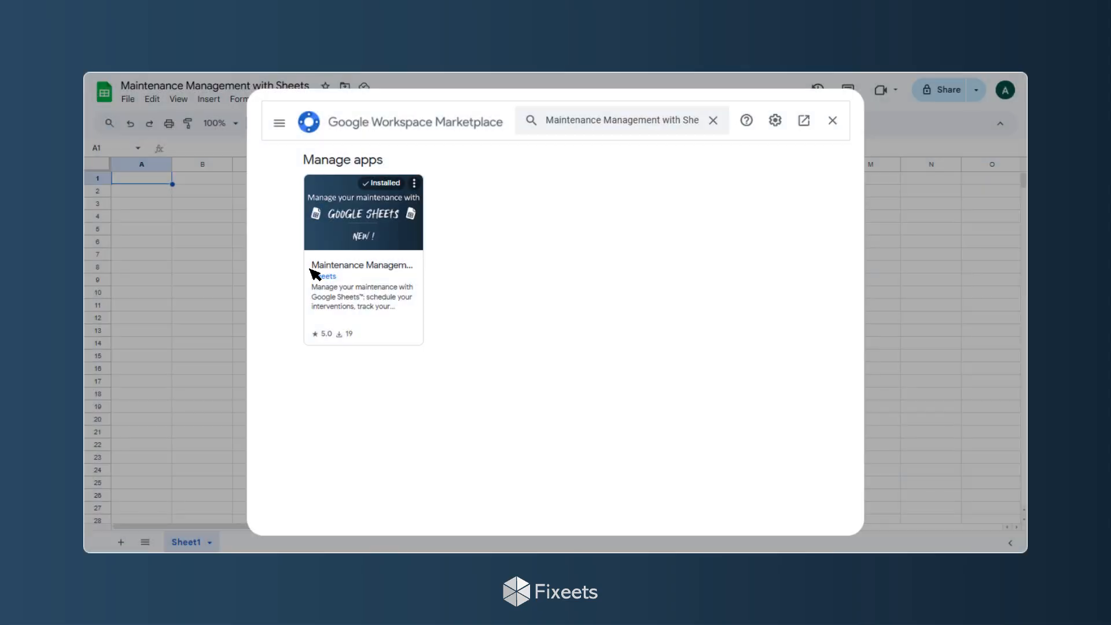
Check the Maintenance Management add-on's Marketplace listing, and generate the maintenance template in the blank spreadsheet
left_click(407, 272)
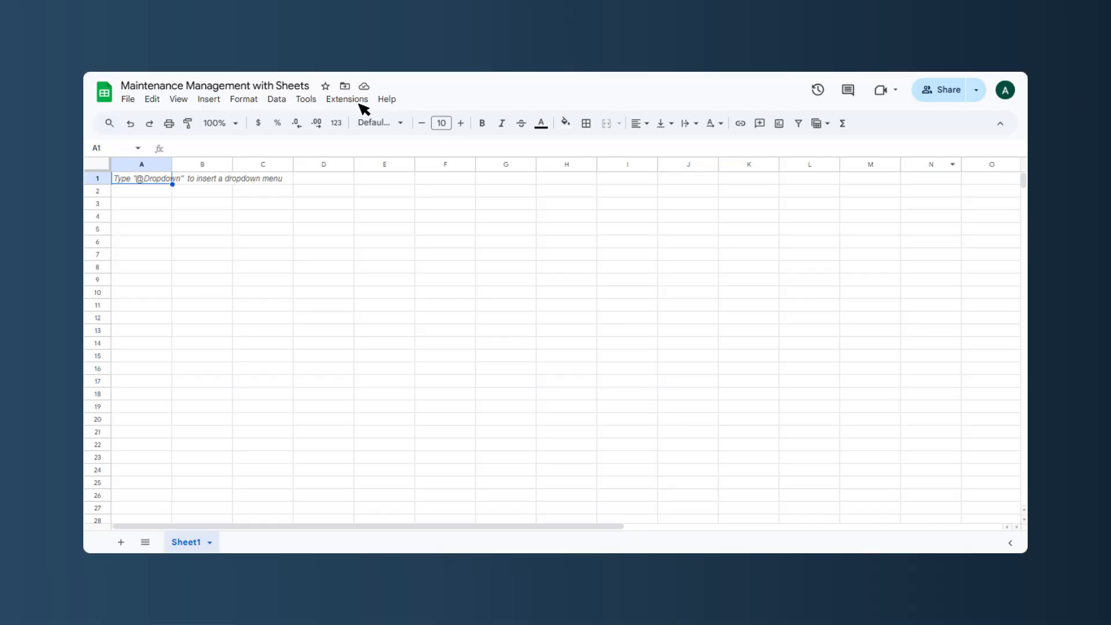
left_click(361, 104)
mouse_move(523, 241)
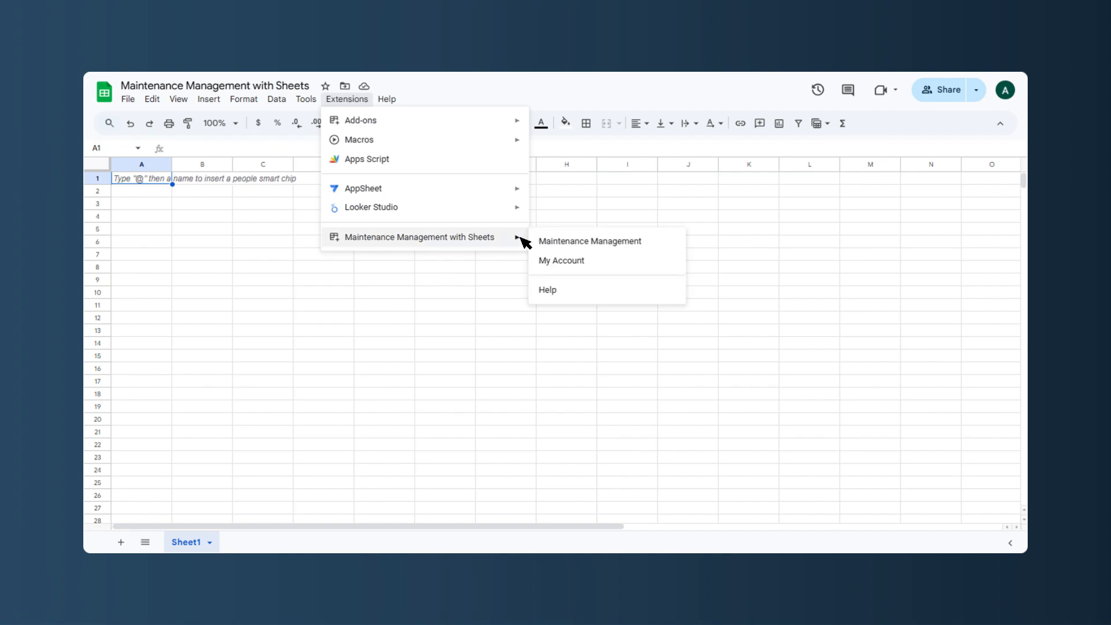
left_click(652, 248)
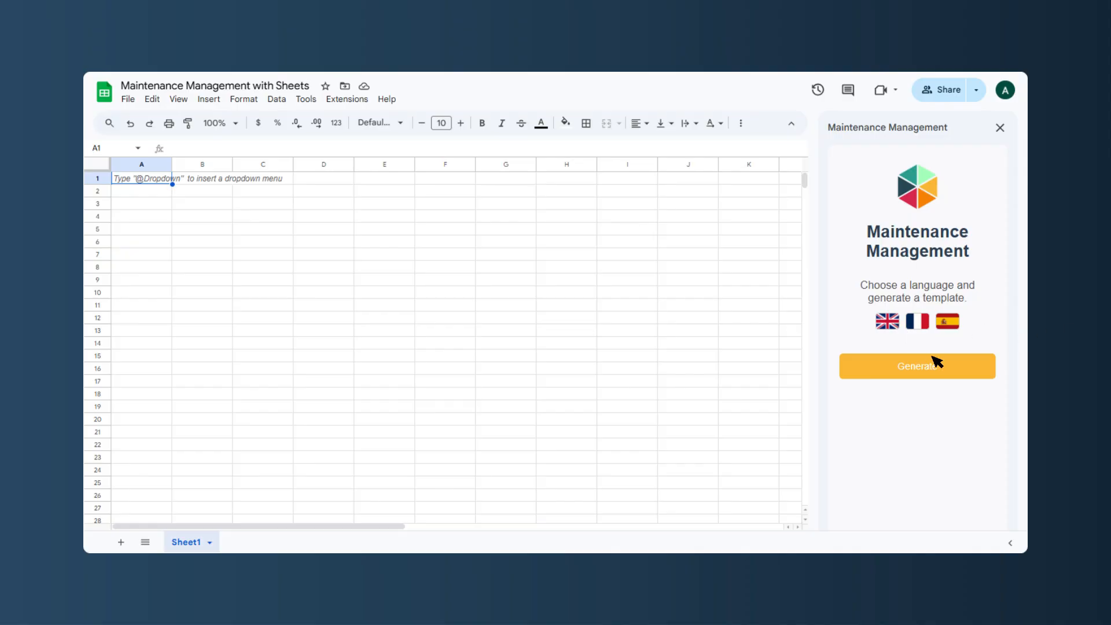
left_click(955, 375)
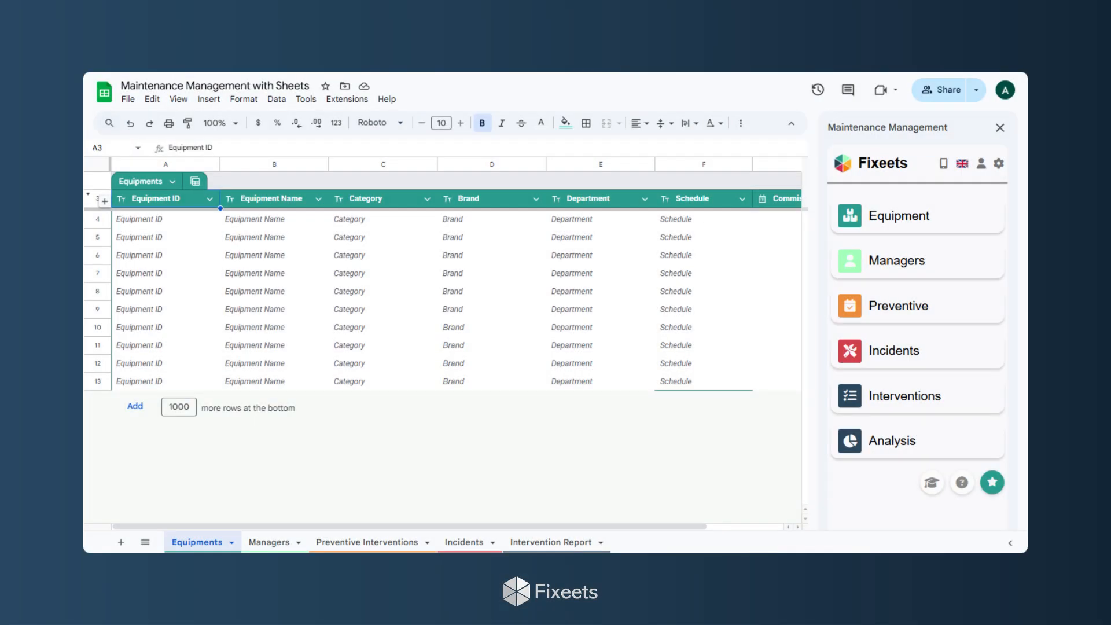
Add a new equipment record named Hydraulic Press with category Mechanical Tools, brand Bosch, department Maintenance and a weekly schedule
left_click(994, 220)
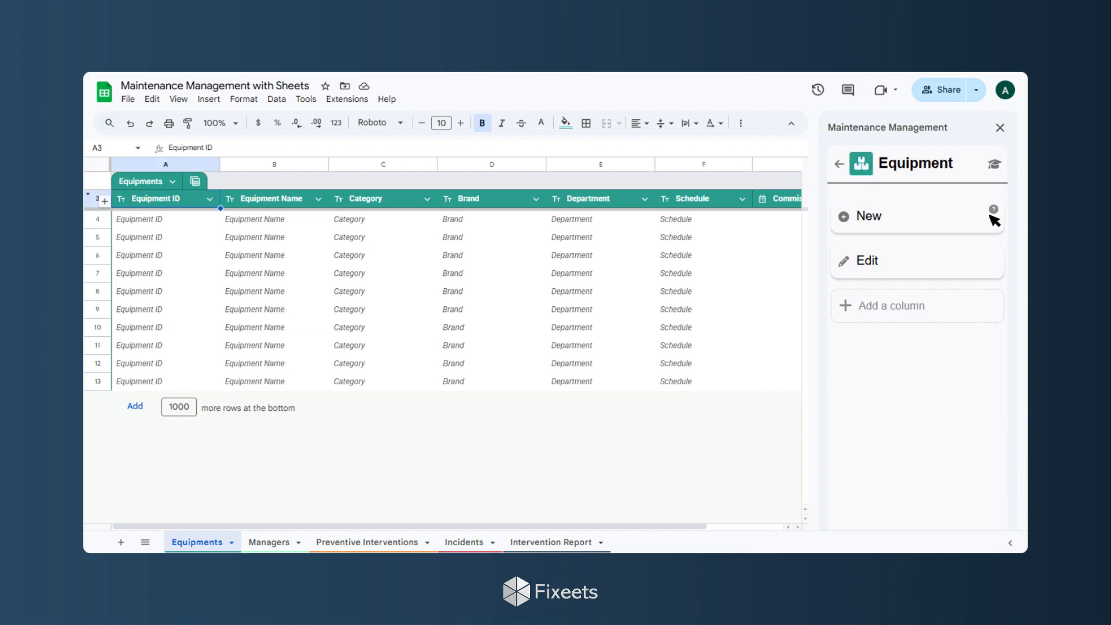
left_click(993, 219)
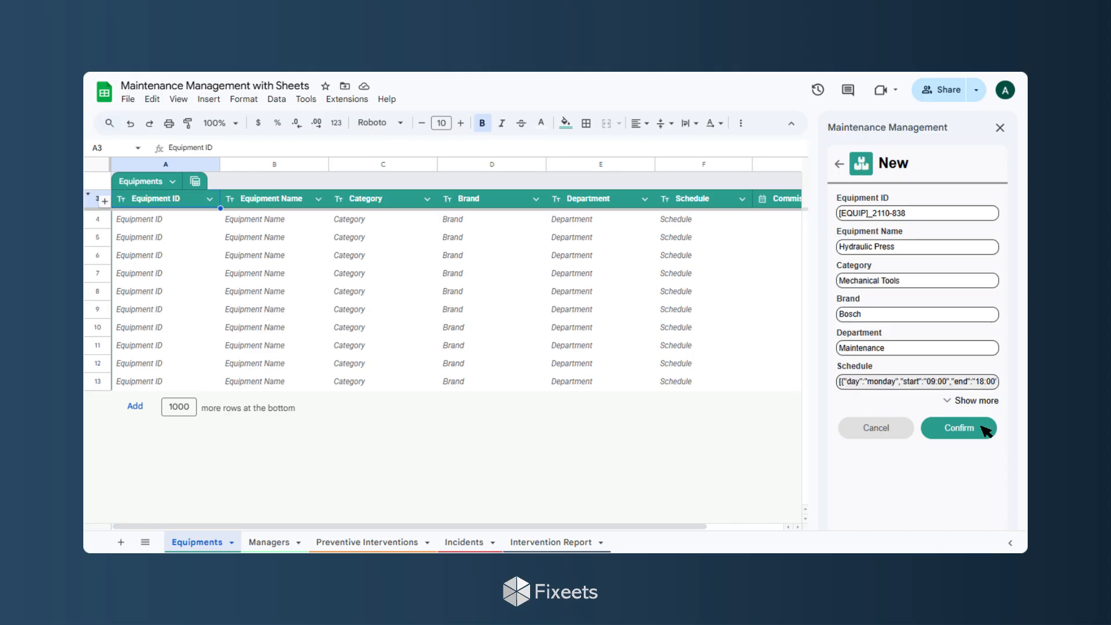
left_click(982, 435)
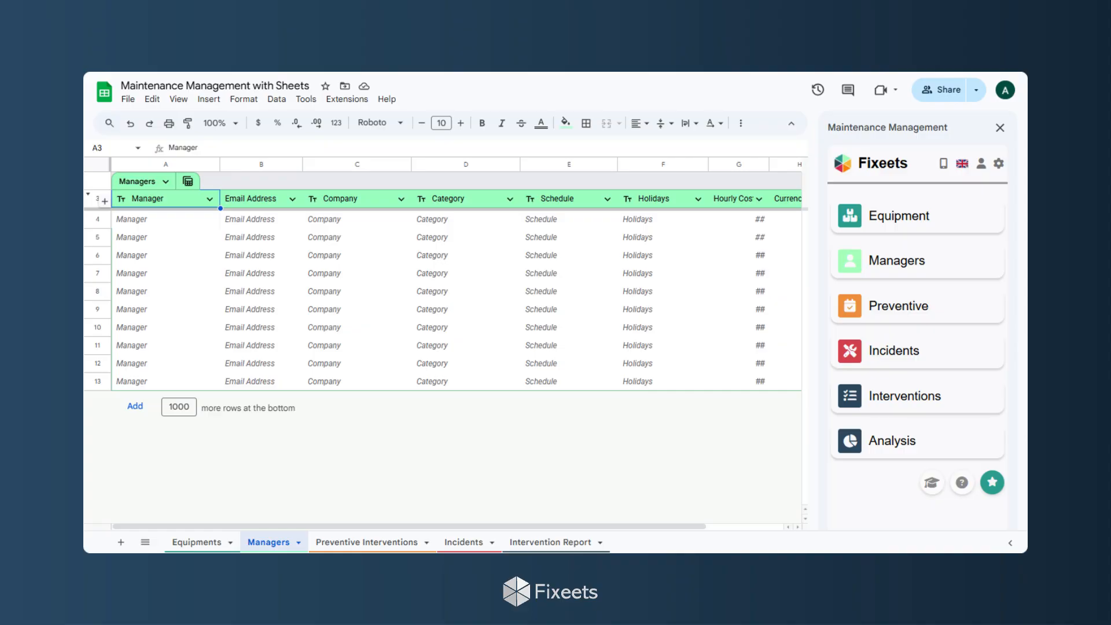
Add a new manager with name and e-mail address, company Fixeets, category Managers and a weekly schedule
left_click(992, 263)
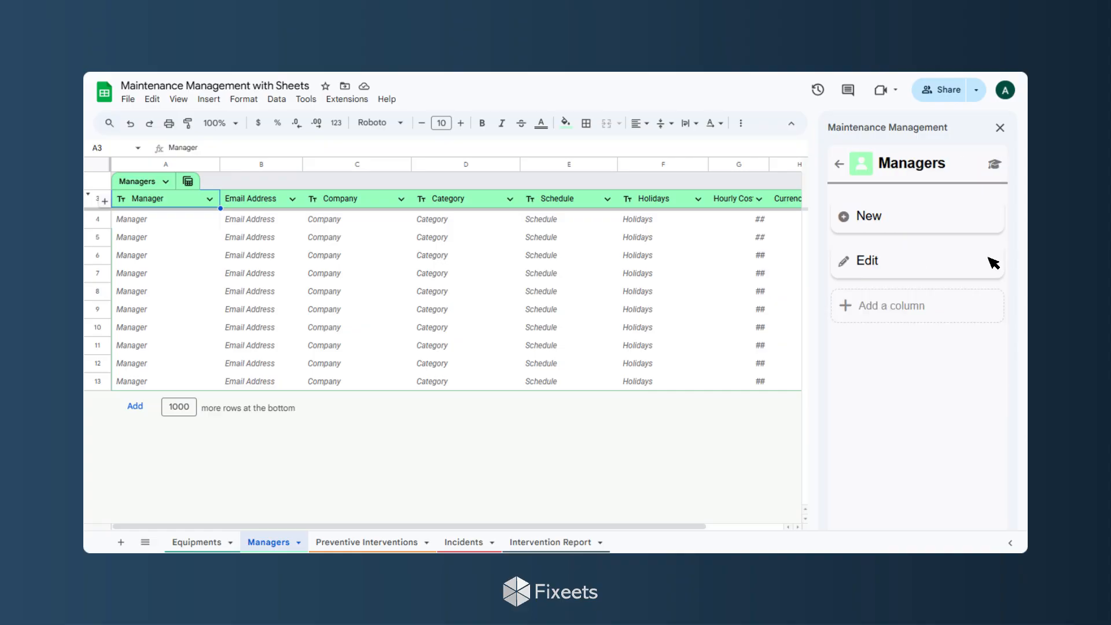
left_click(980, 218)
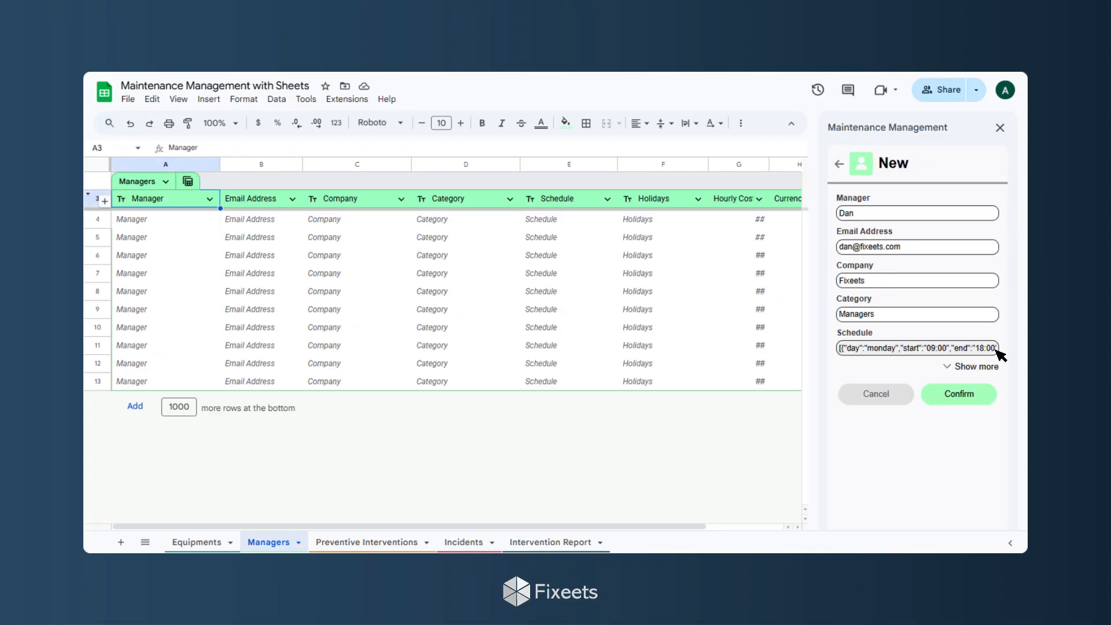
left_click(986, 400)
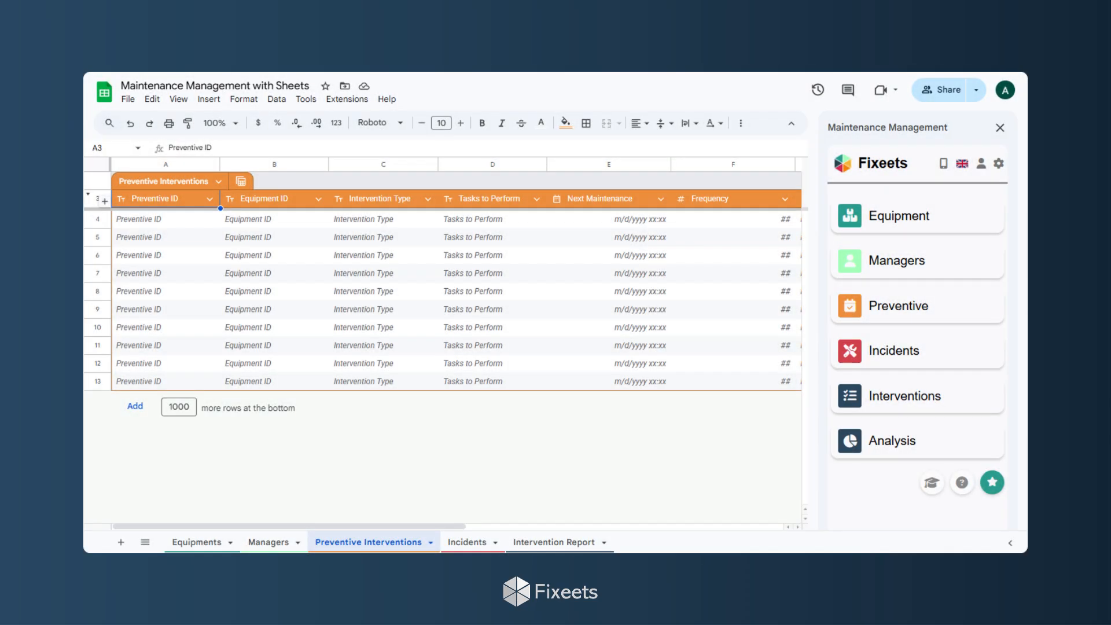
Create a preventive Monthly Maintenance for the Hydraulic Press starting 21/10/2025 11:11, every 1 month, lasting 02:00, with oil, hose and filter tasks and a manager
left_click(992, 312)
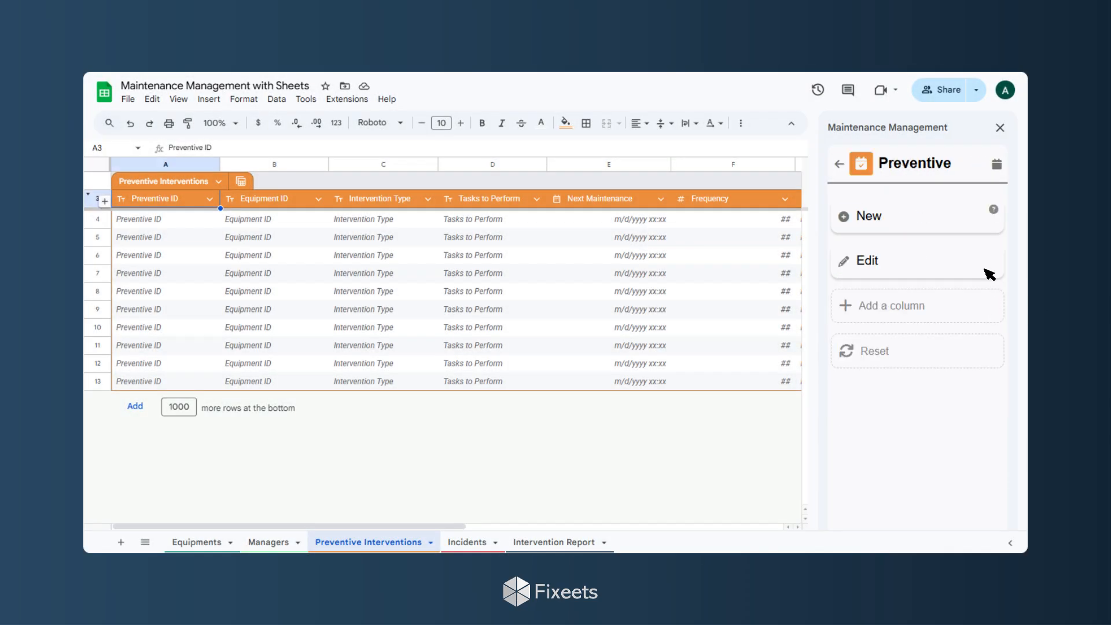
left_click(984, 218)
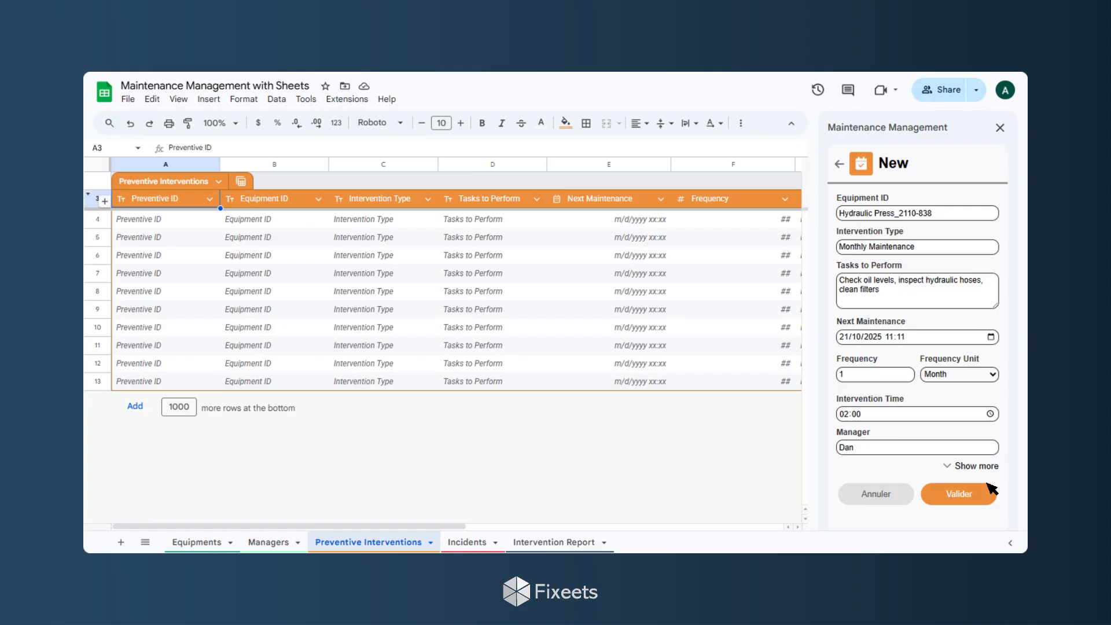
left_click(987, 501)
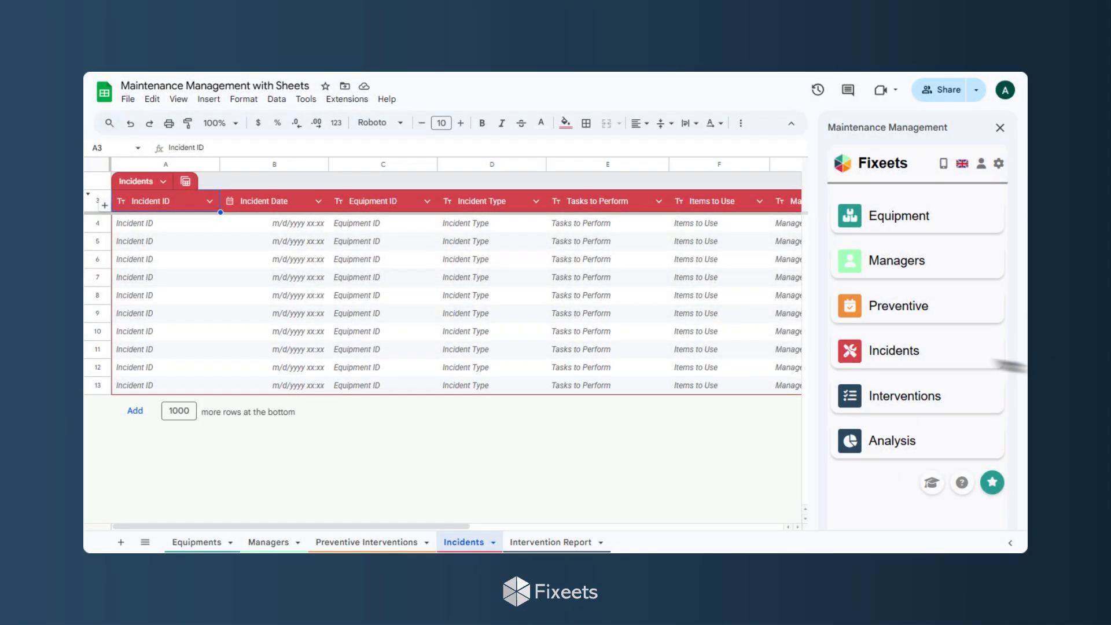
Record a Hydraulic Leak incident on the Hydraulic Press dated 21/10/2025 11:18, with repair tasks, an assigned manager and Equipment Down enabled
left_click(989, 360)
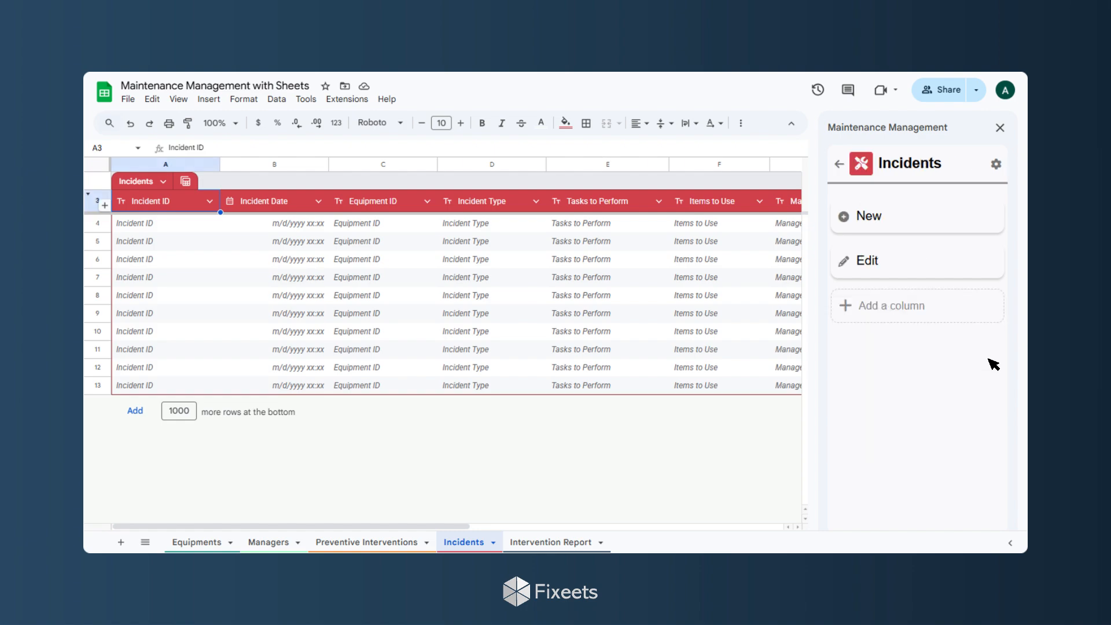
left_click(978, 214)
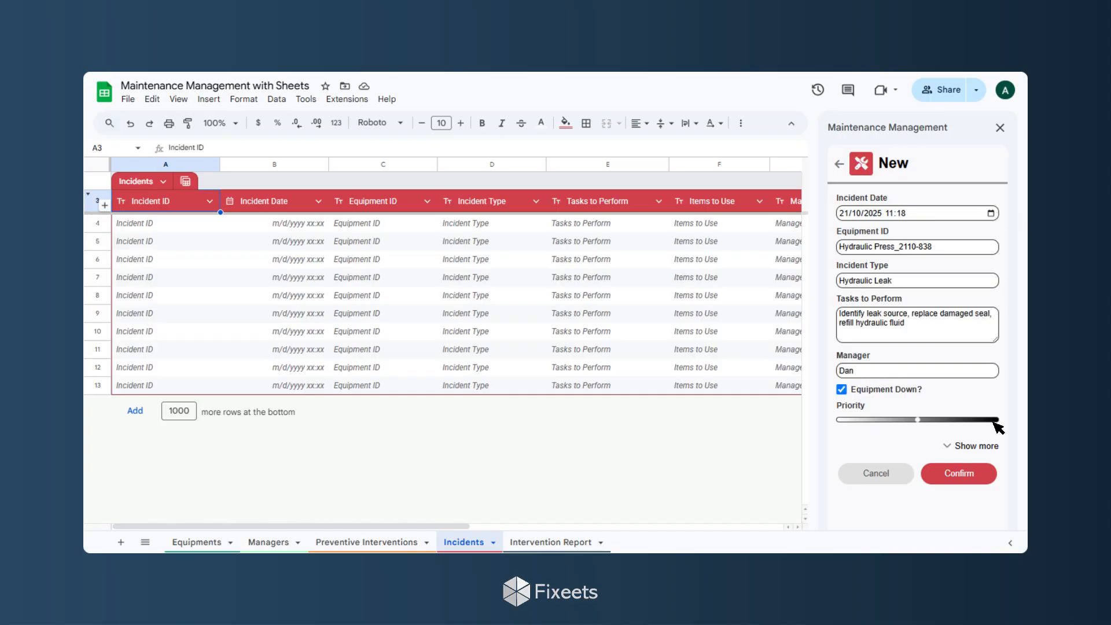
left_click(985, 481)
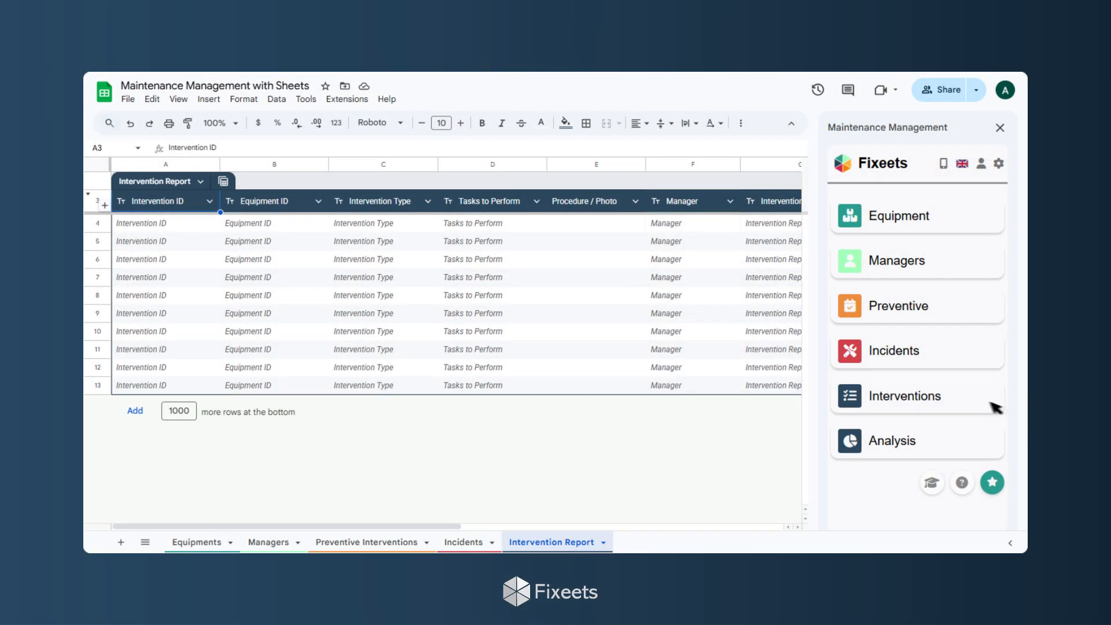
Report the Hydraulic Press Monthly Maintenance as 1- Completed Interventions with report text, duration 02:00 and end date 21/10/2025 13:24, and print the intervention sheet
left_click(992, 406)
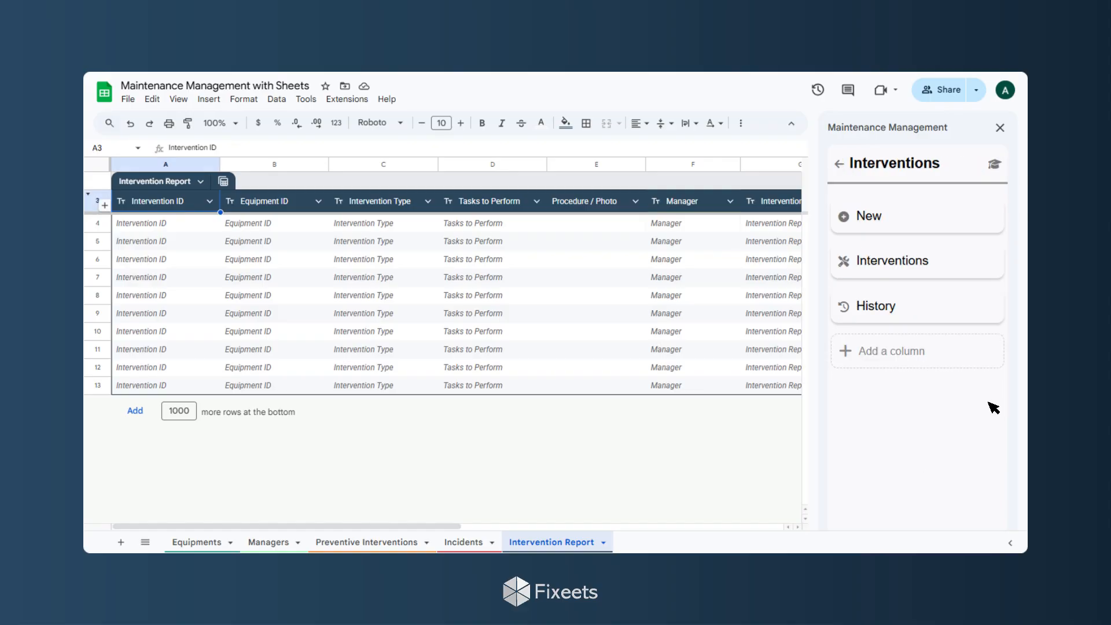
left_click(980, 267)
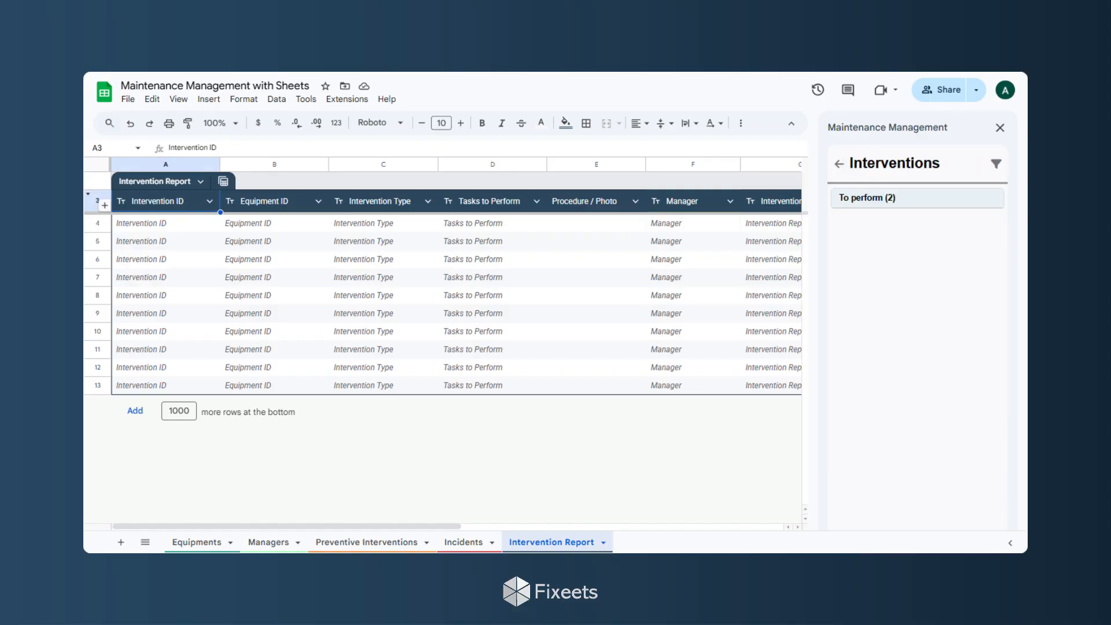
left_click(992, 205)
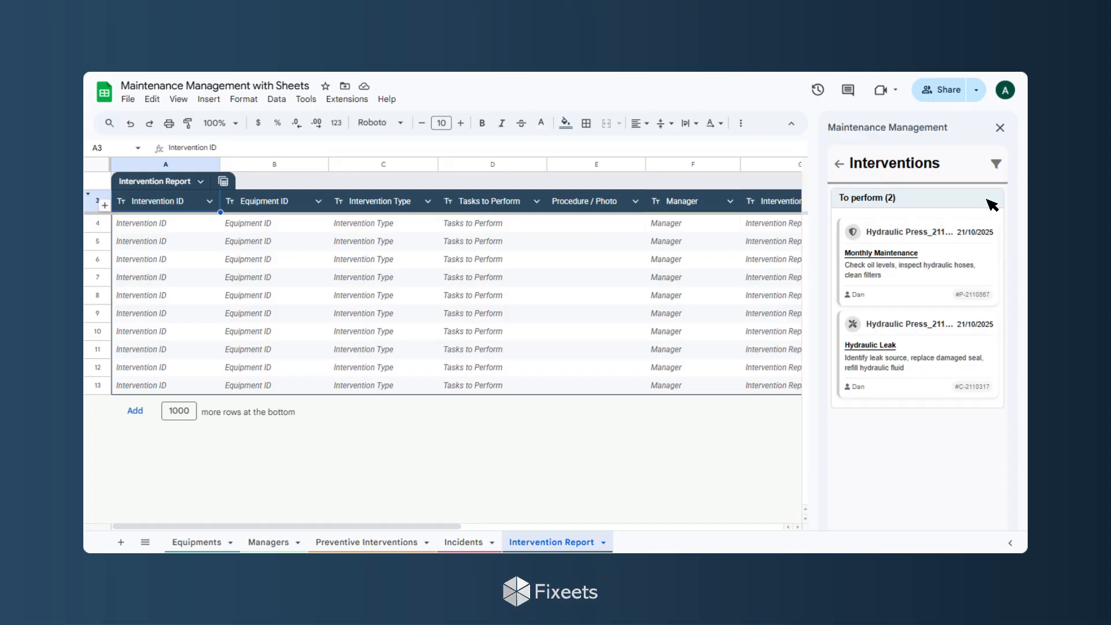
left_click(993, 272)
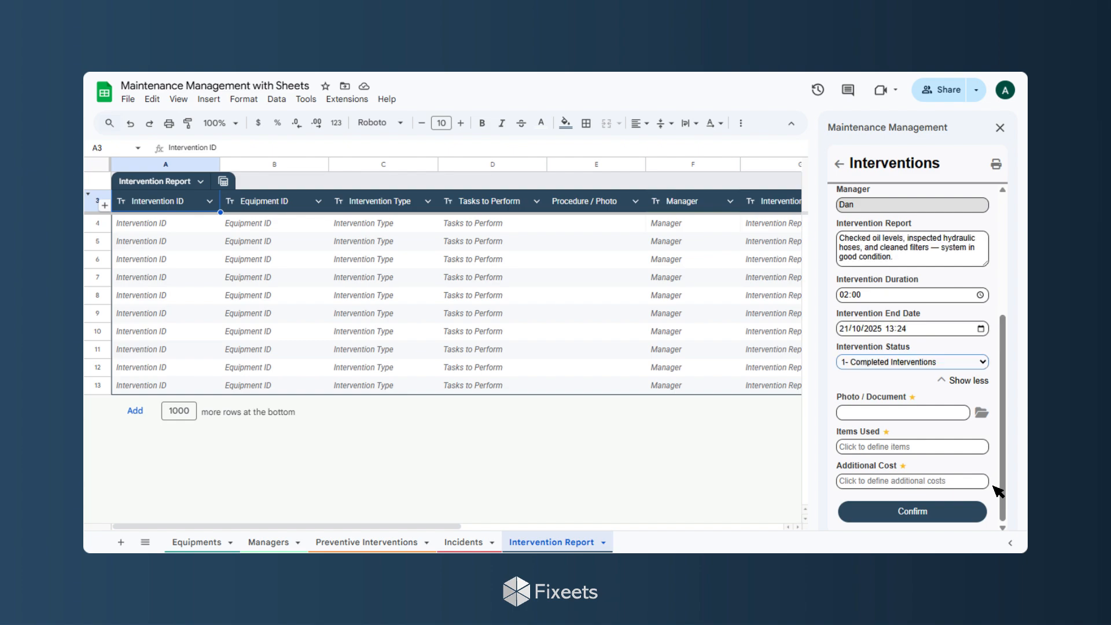
left_click(971, 512)
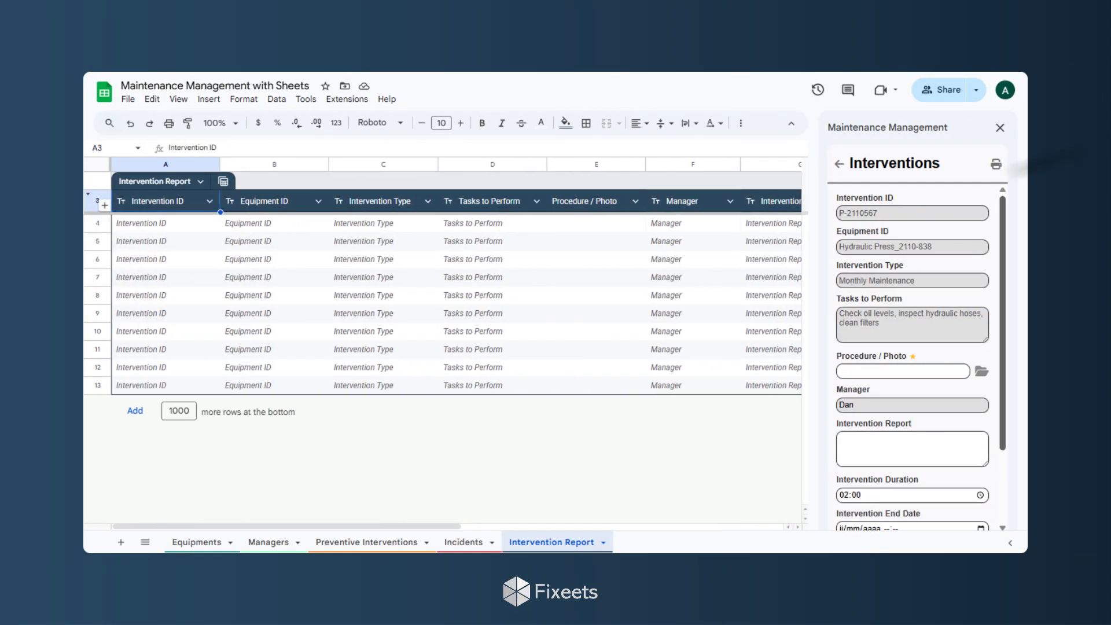
left_click(997, 164)
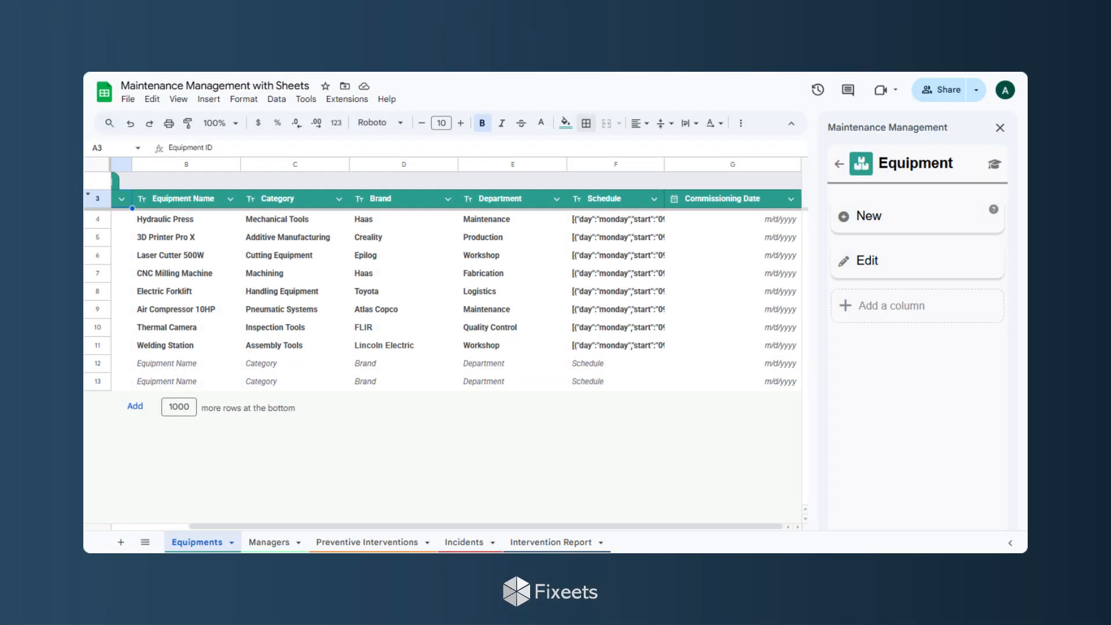
Add an End of warranty column of type Date to the equipment table
left_click(979, 307)
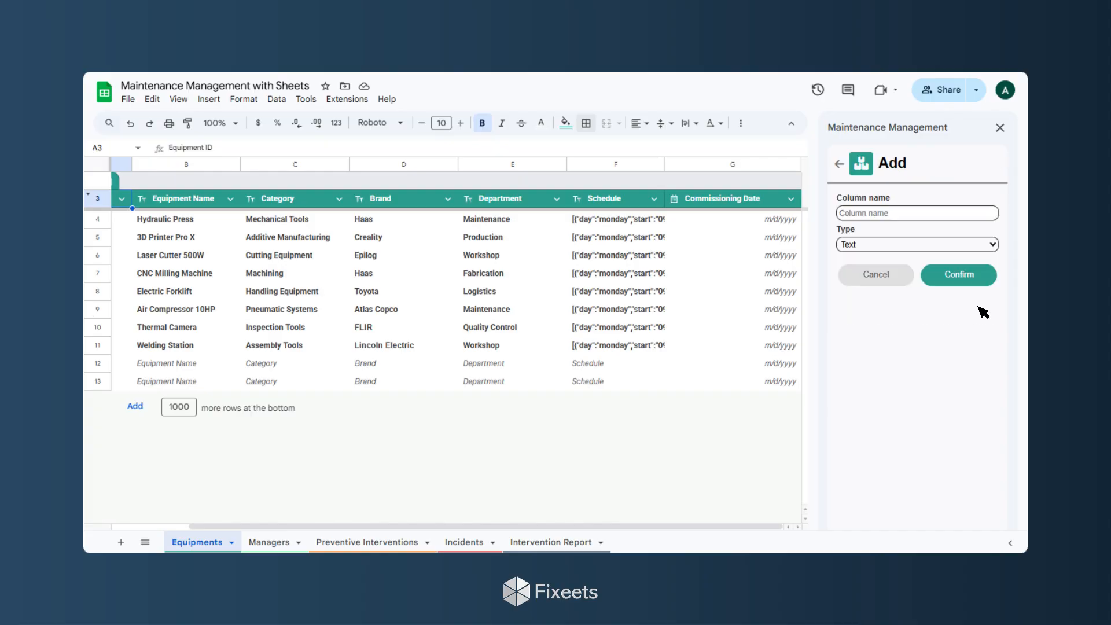
left_click(986, 214)
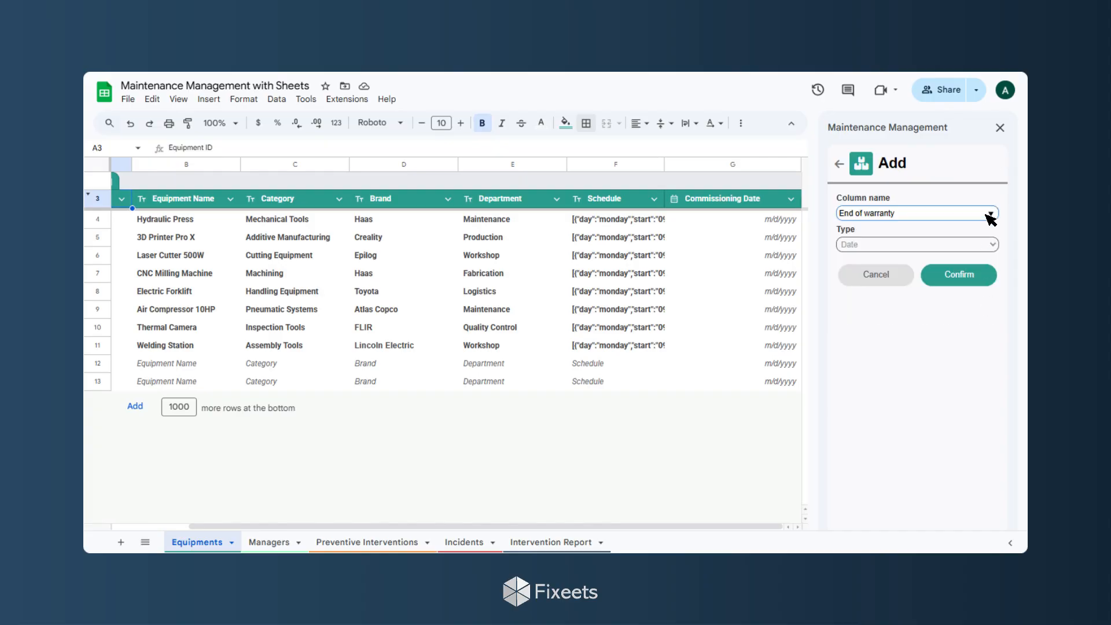
left_click(986, 281)
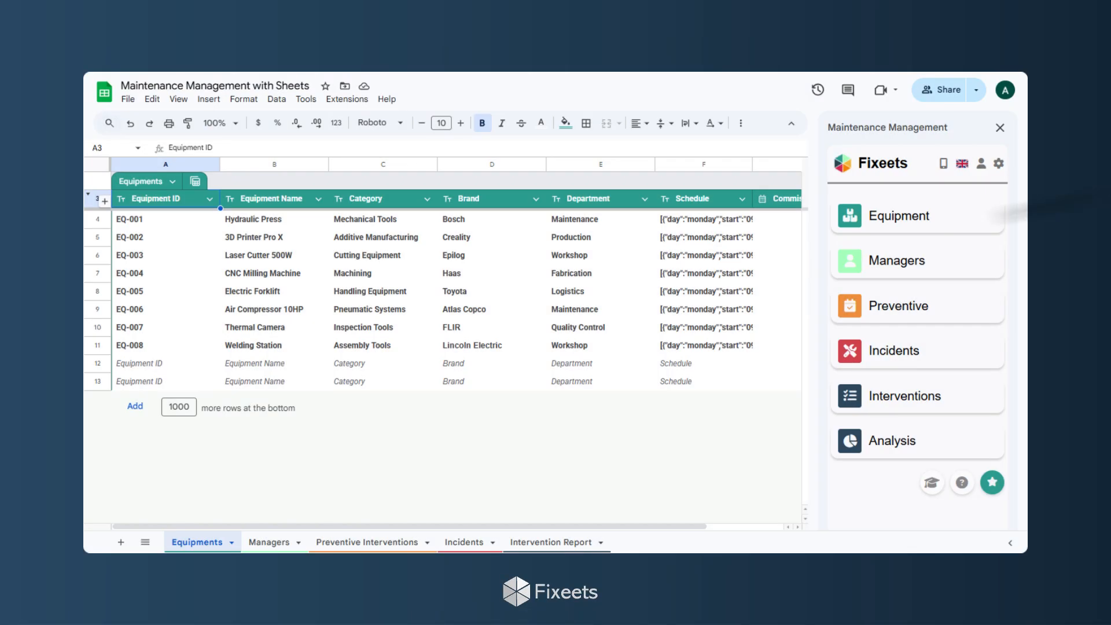
Edit equipment EQ-001 and set its brand to Haas
left_click(988, 219)
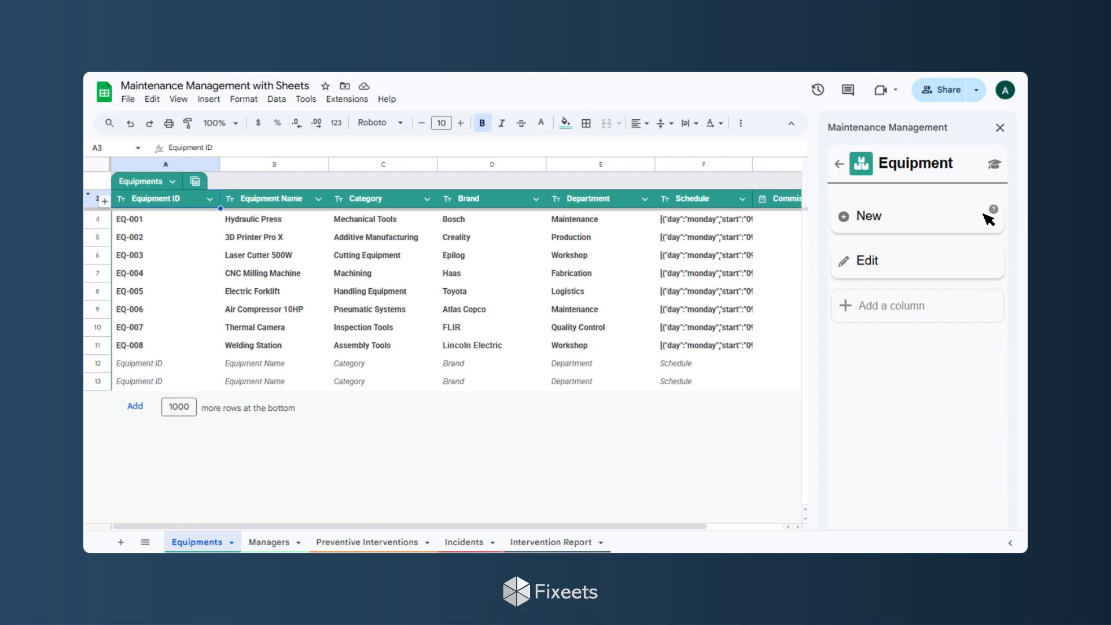
left_click(989, 266)
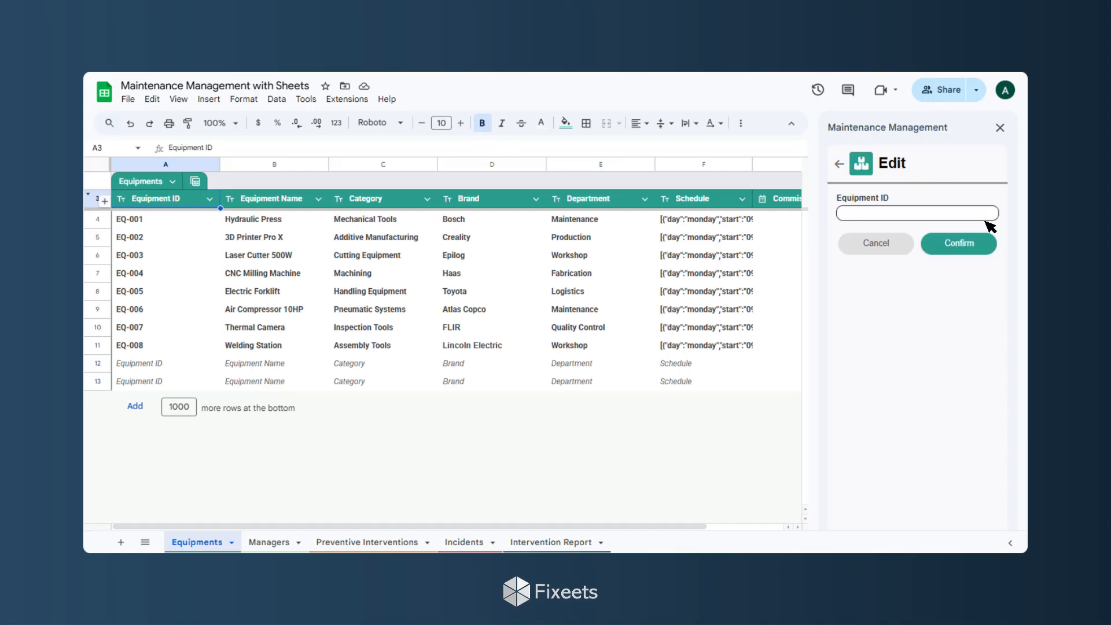
left_click(988, 252)
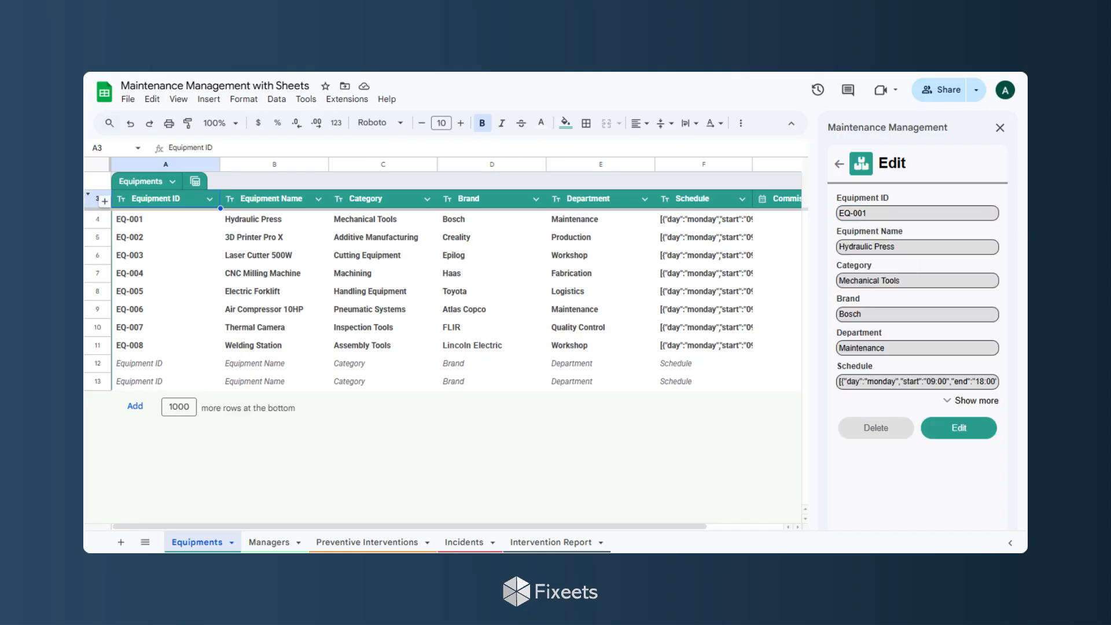
left_click(987, 312)
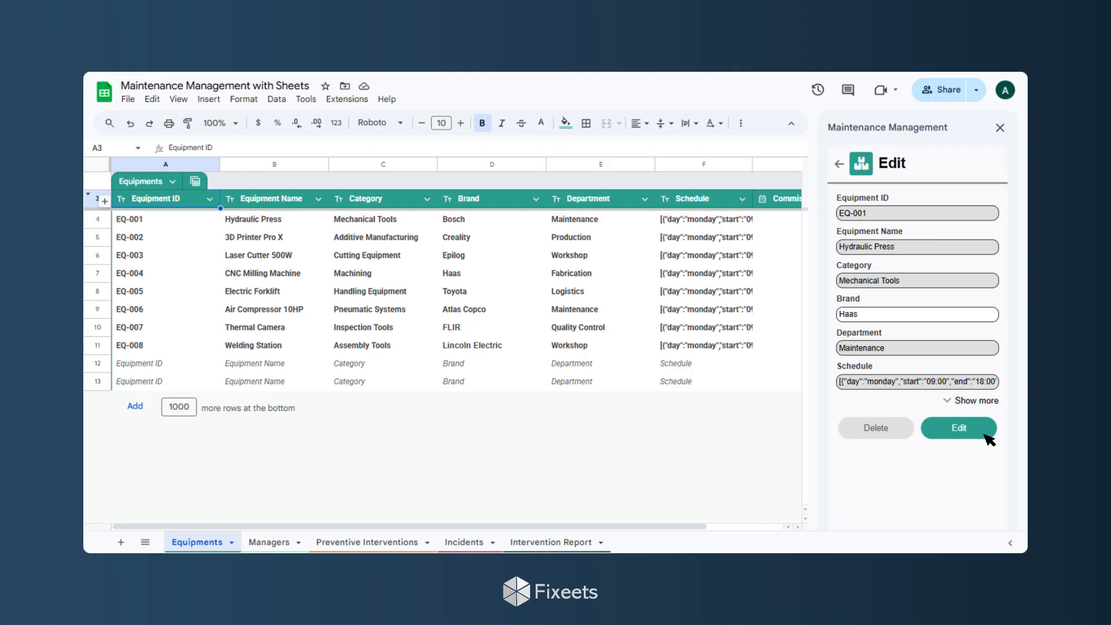
left_click(985, 434)
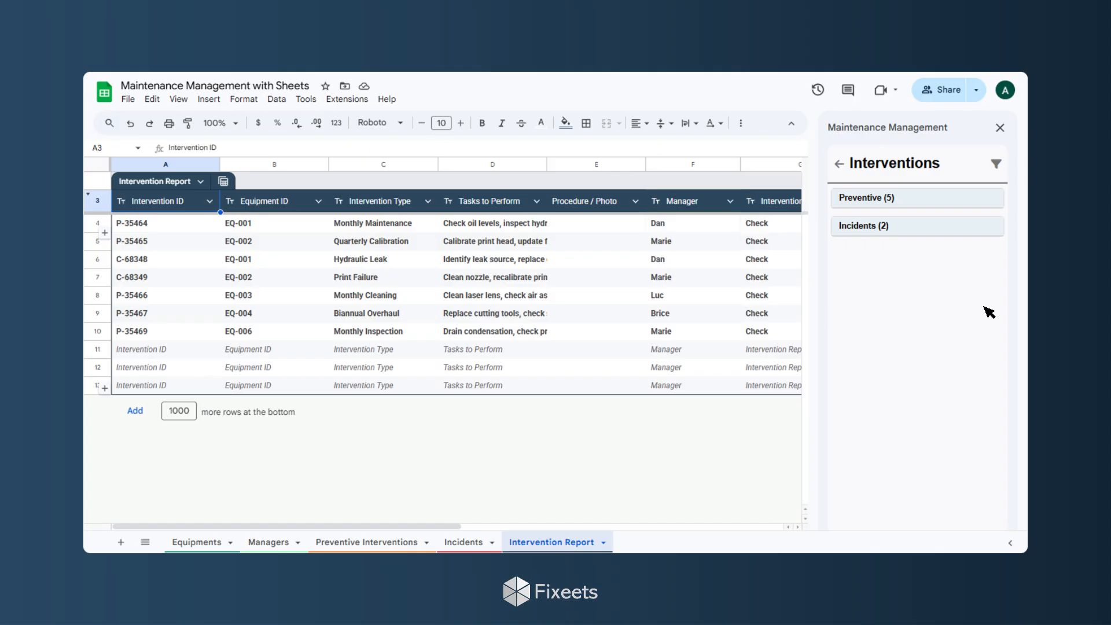
Expand the incidents in the interventions list and open the Hydraulic Leak on EQ-001
left_click(993, 231)
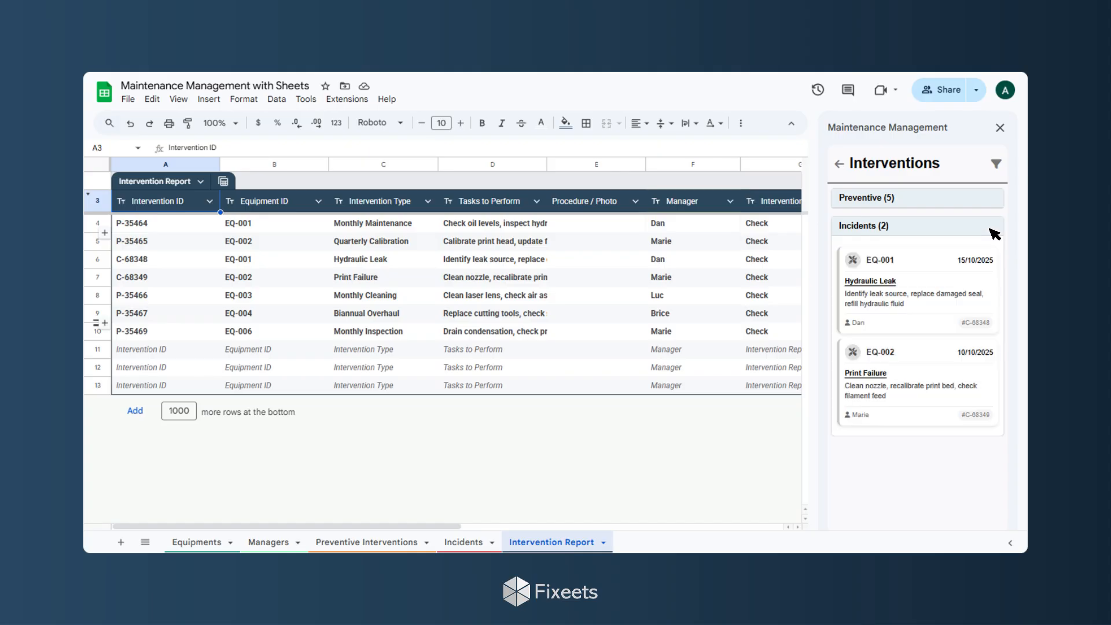
left_click(960, 311)
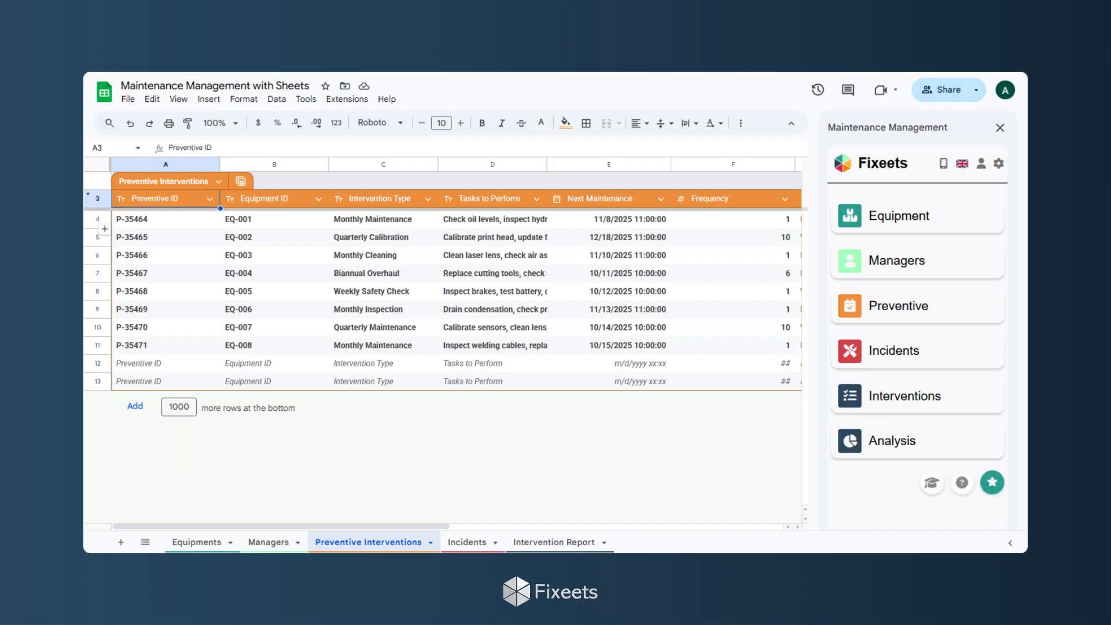
Link the Inventory Management with Sheets spreadsheet as the add-on's stock management file
left_click(1000, 167)
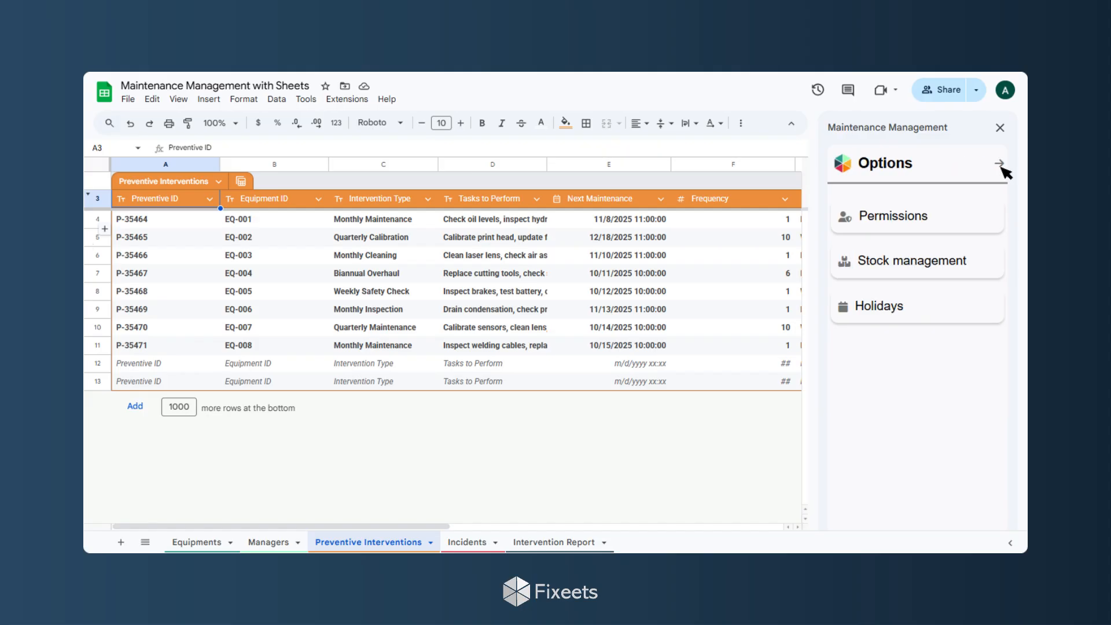
left_click(985, 264)
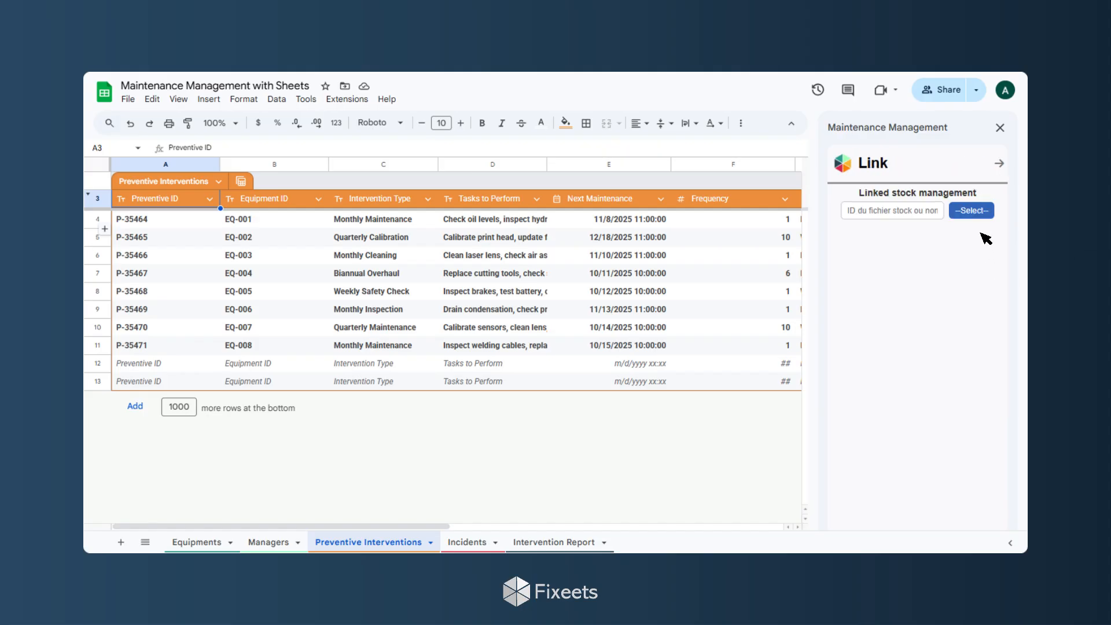
left_click(980, 212)
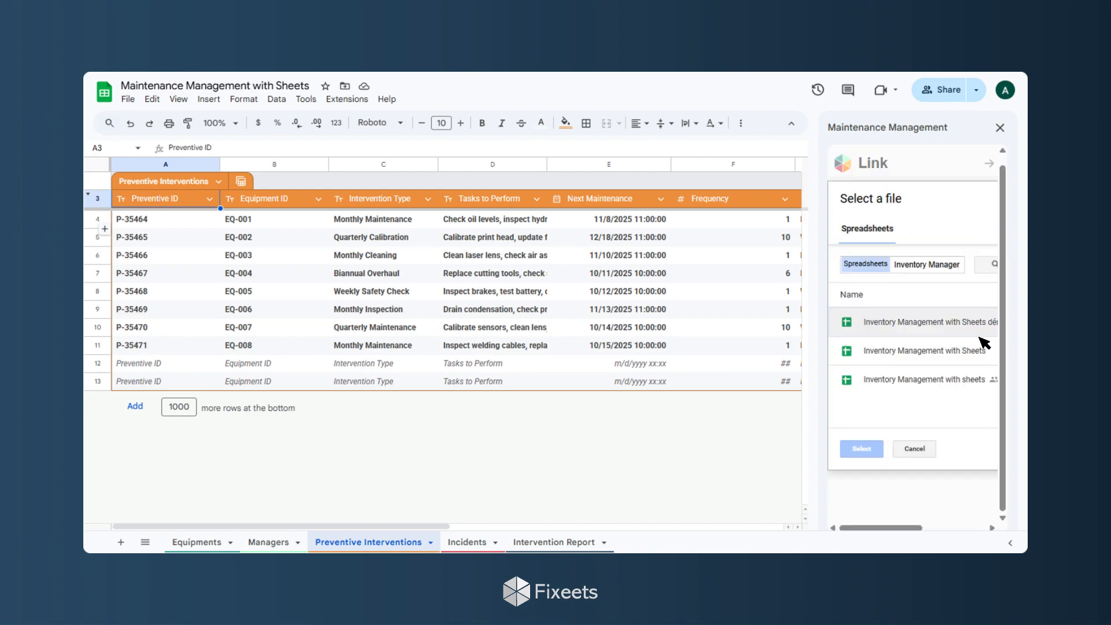
double_click(980, 356)
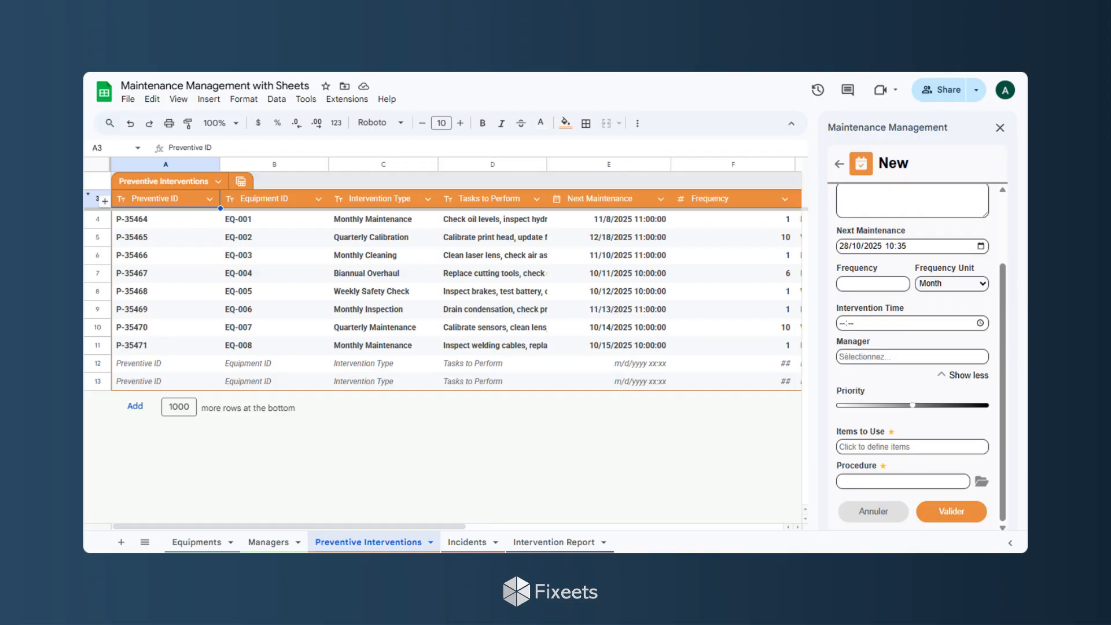
Add the stock item Samsung 980 Pro 1TB SSD_2001-129 to the items to use of the new preventive intervention
left_click(983, 449)
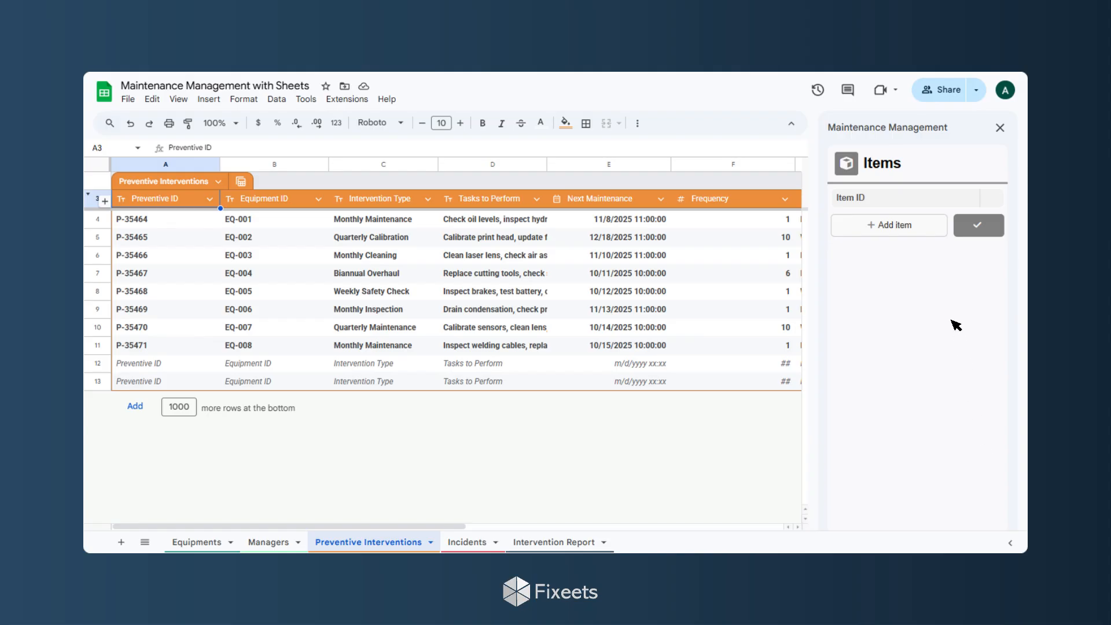
left_click(933, 228)
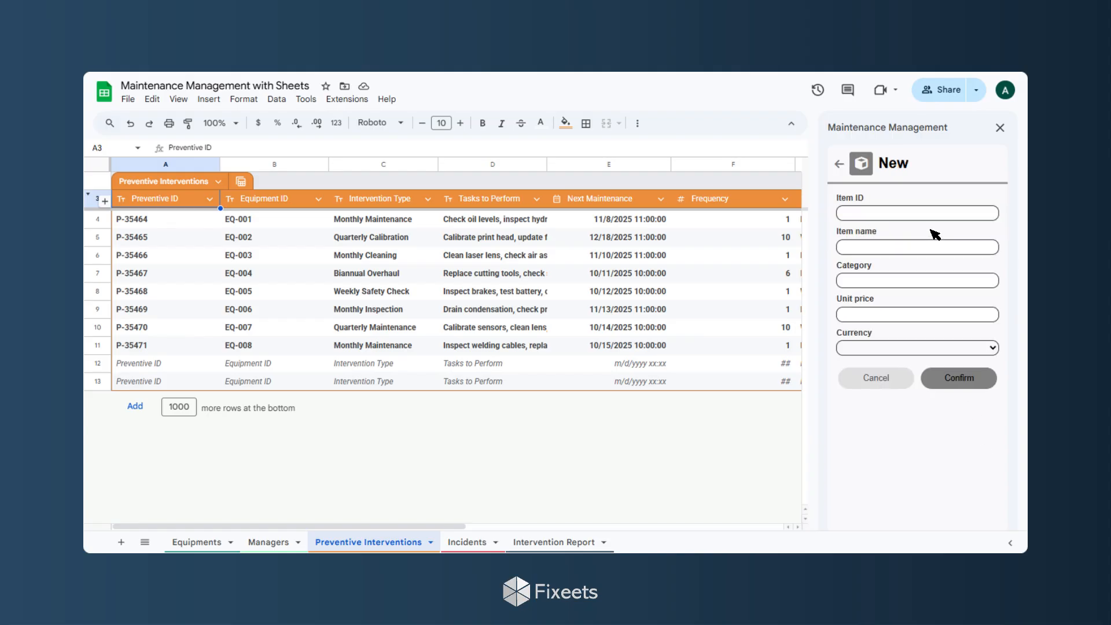
left_click(995, 216)
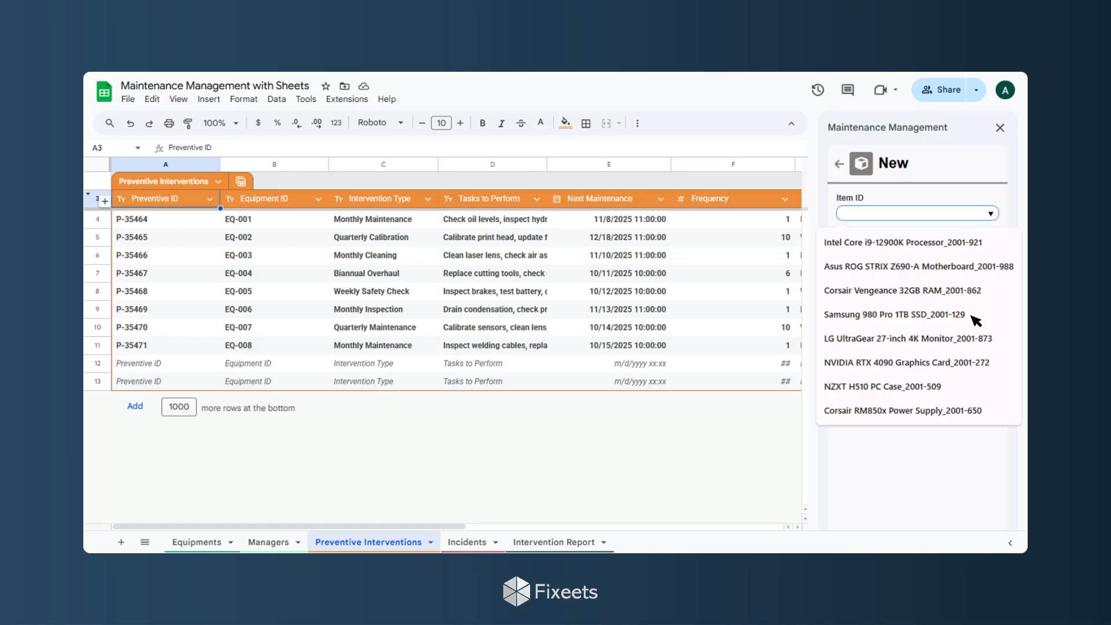
left_click(926, 314)
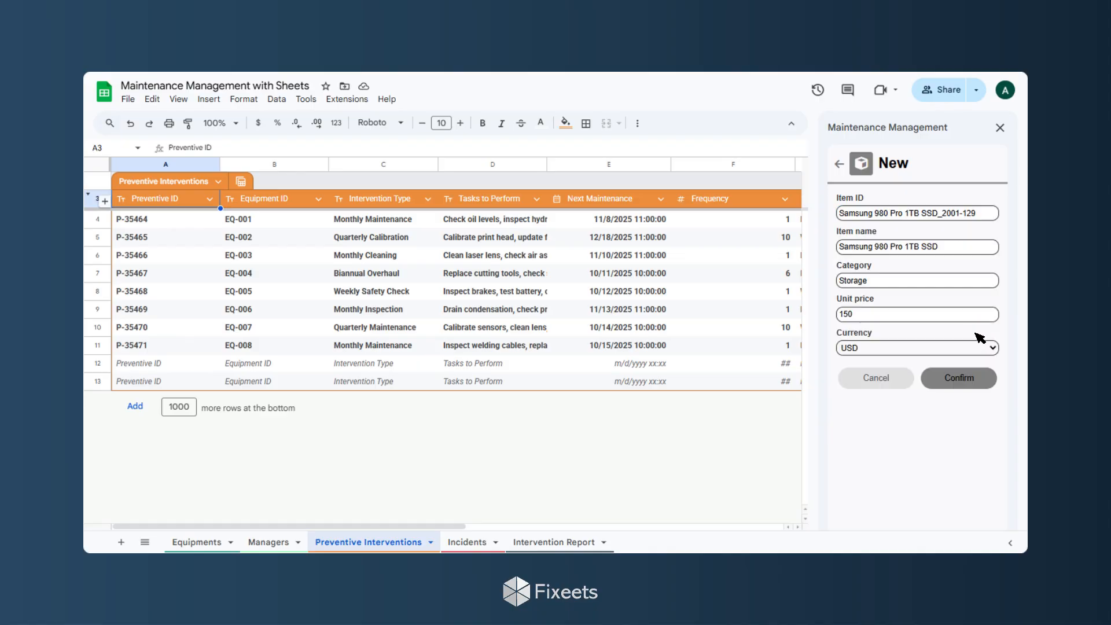
left_click(991, 386)
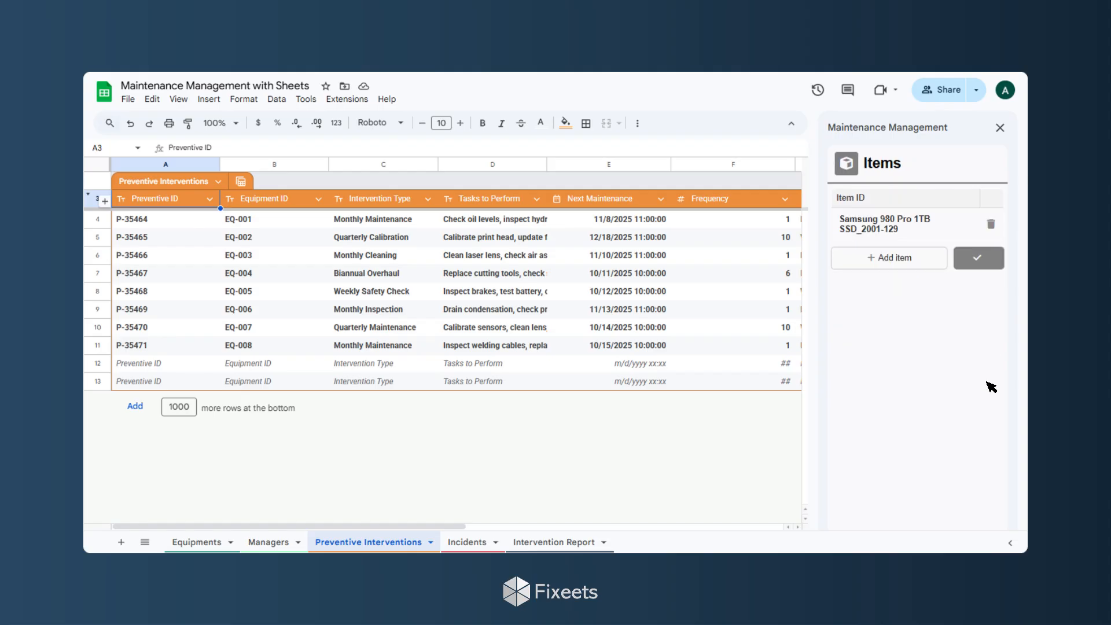
left_click(992, 266)
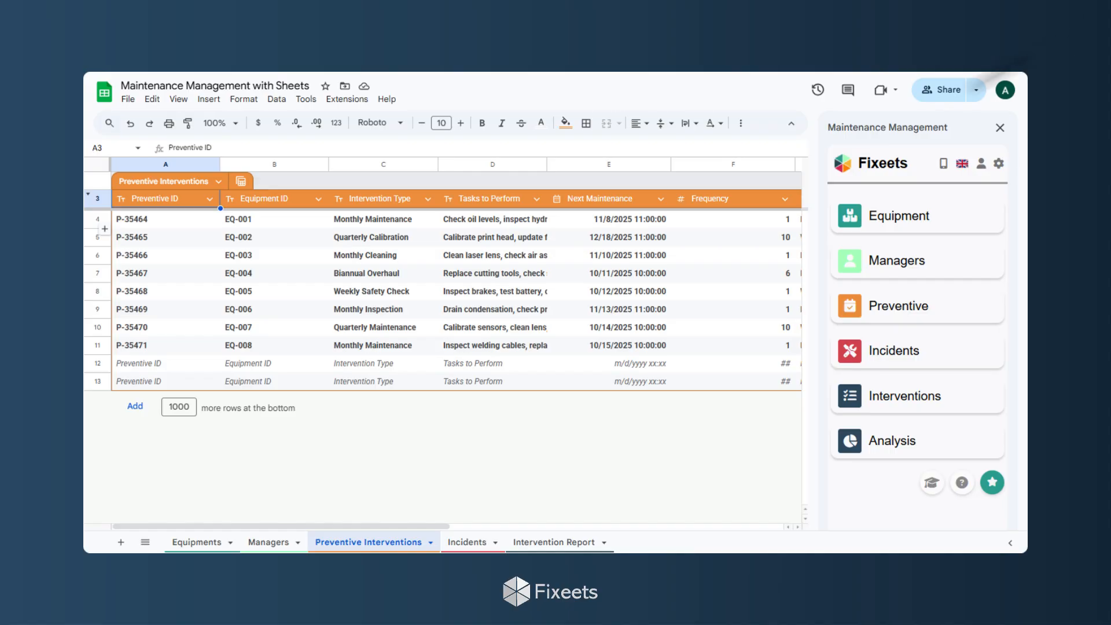
Share the spreadsheet as Editor with the service address given in the add-on's permissions options, keeping notification on
left_click(962, 91)
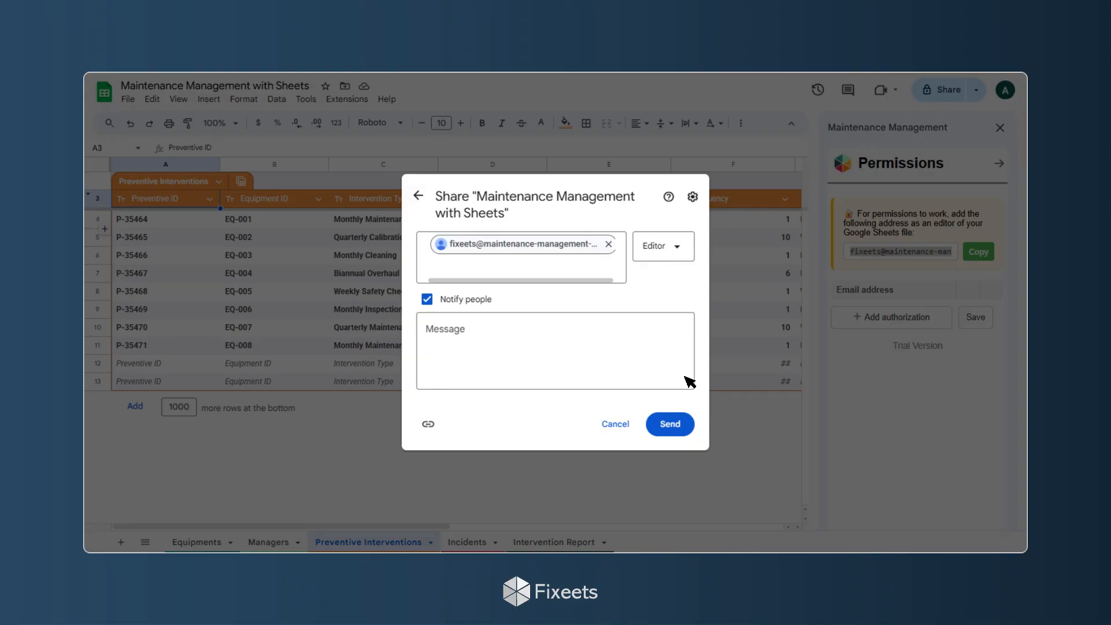
left_click(670, 424)
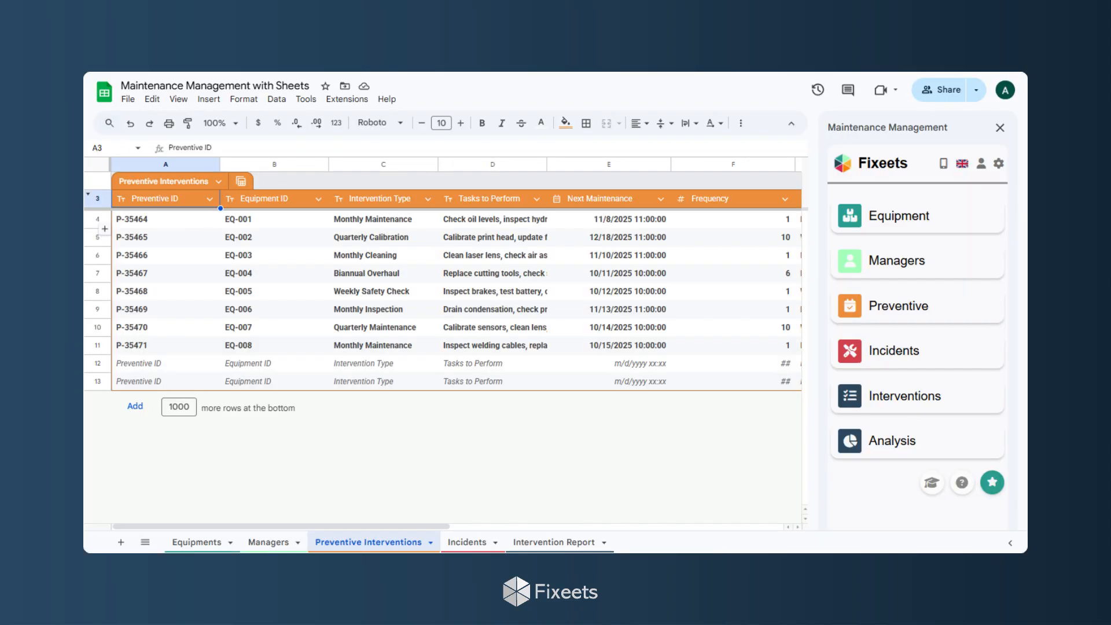
left_click(1003, 162)
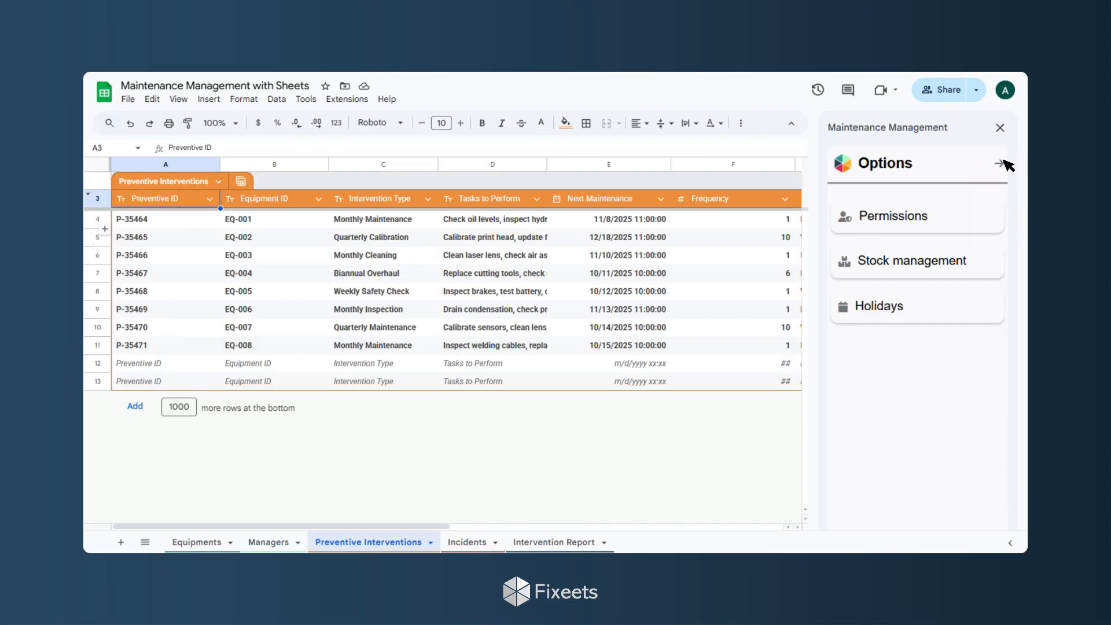
left_click(962, 217)
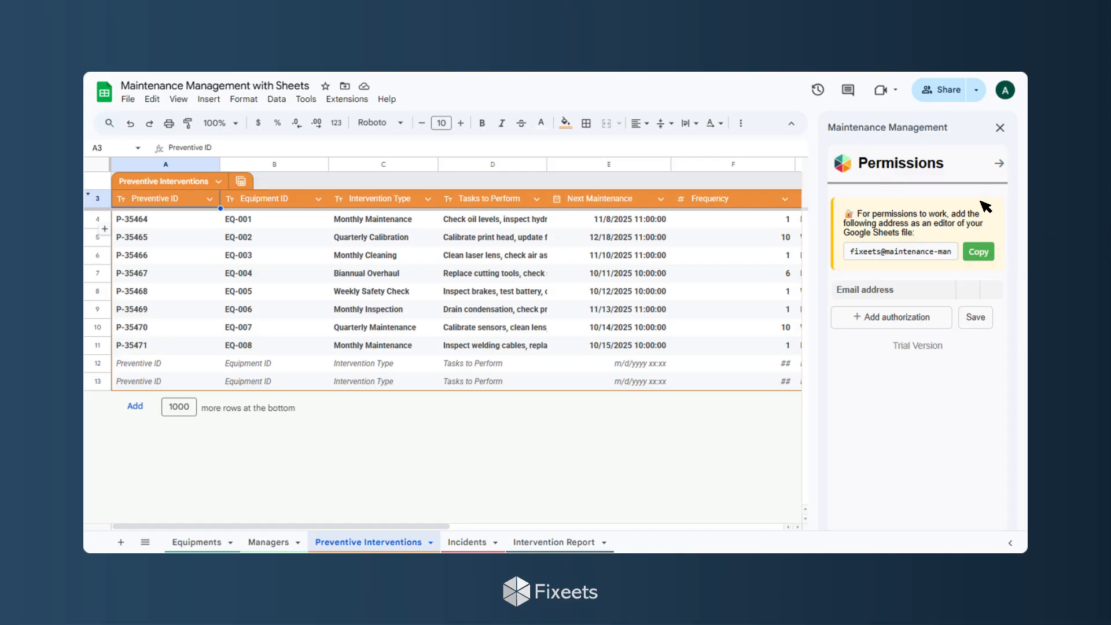
left_click(963, 92)
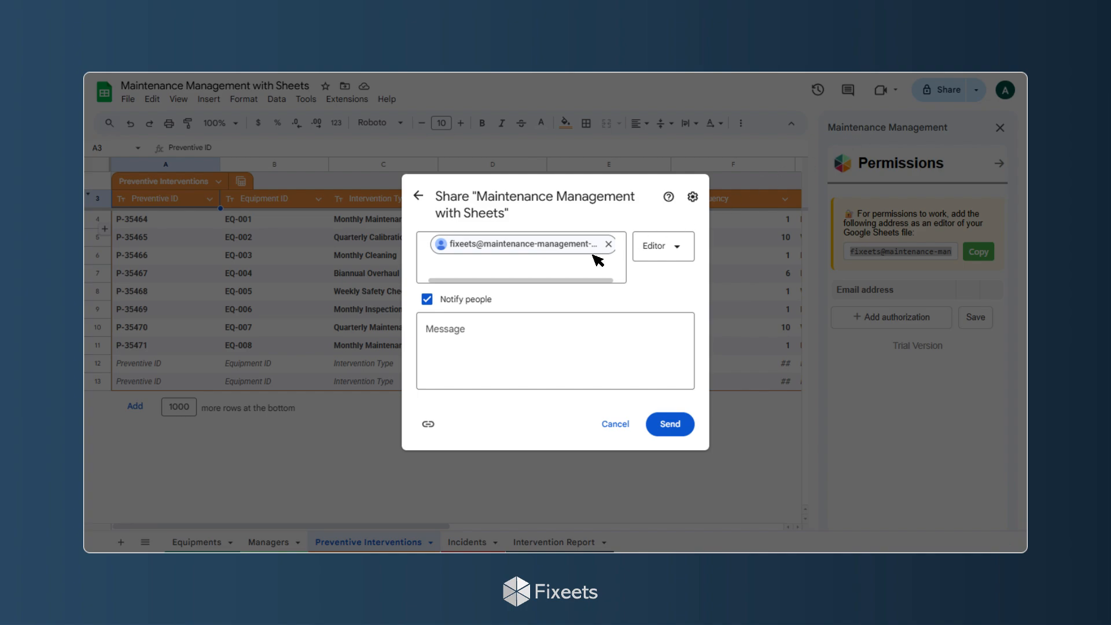
left_click(687, 429)
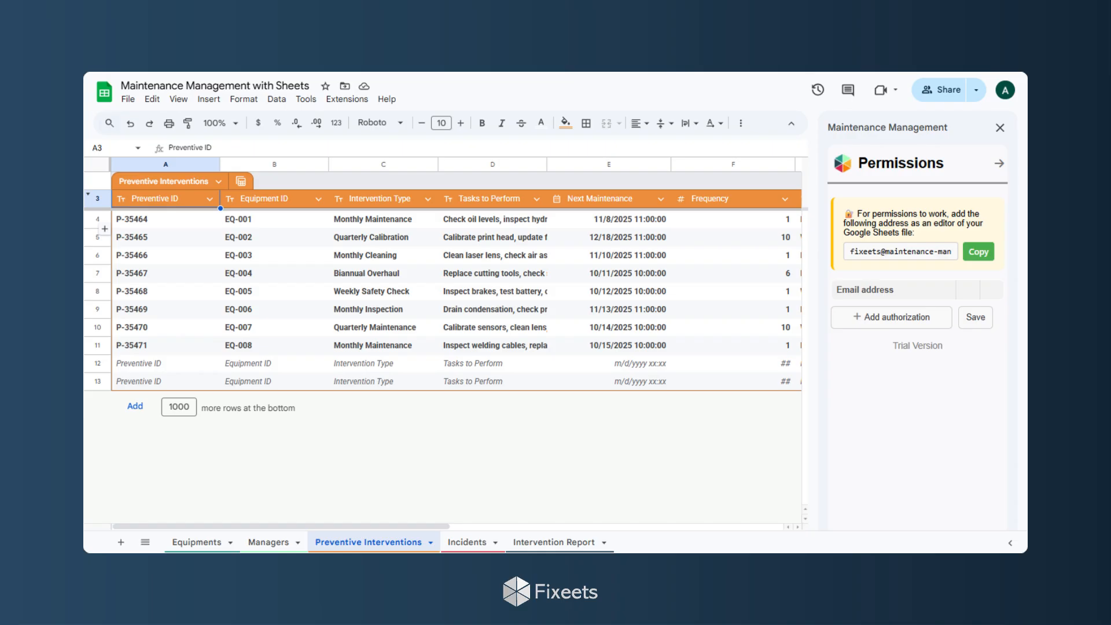
Add an authorization for the contact's e-mail with access to Equipment, Managers, Preventive, Incidents, Interventions and Analysis
left_click(937, 322)
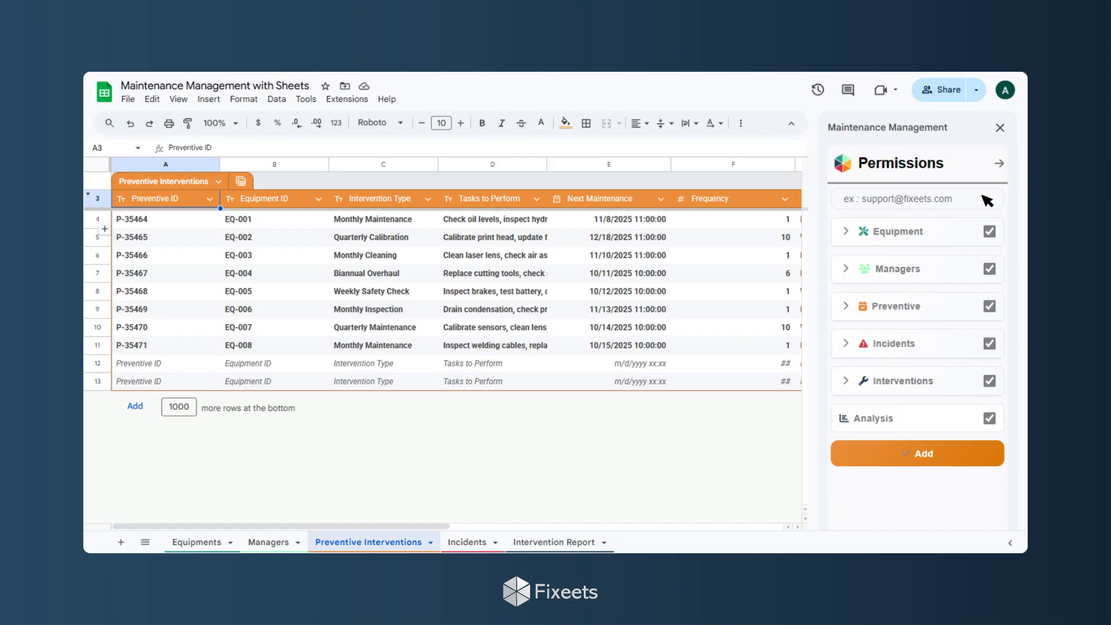
left_click(986, 200)
key("ctrl+v")
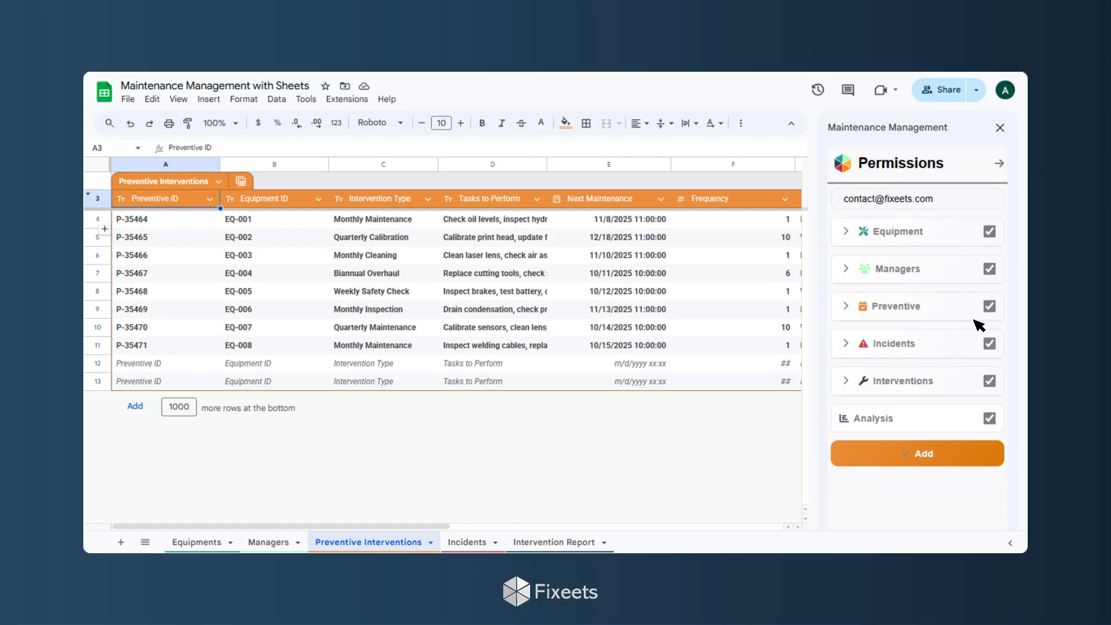
left_click(969, 457)
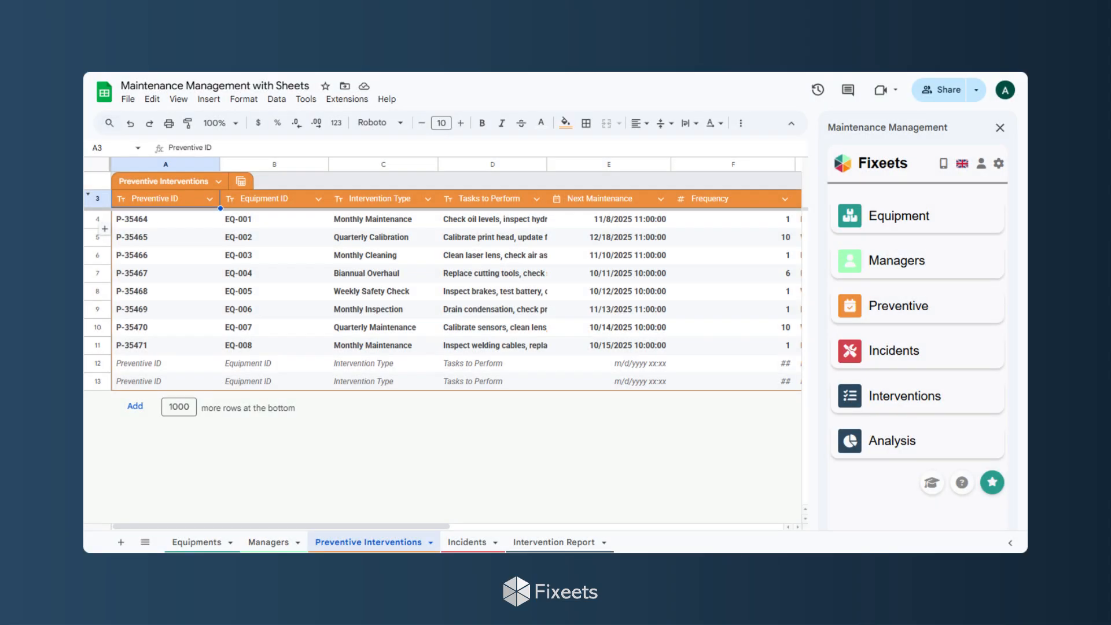
Open the General analysis dashboard and bring up its filter and navigation options
left_click(944, 166)
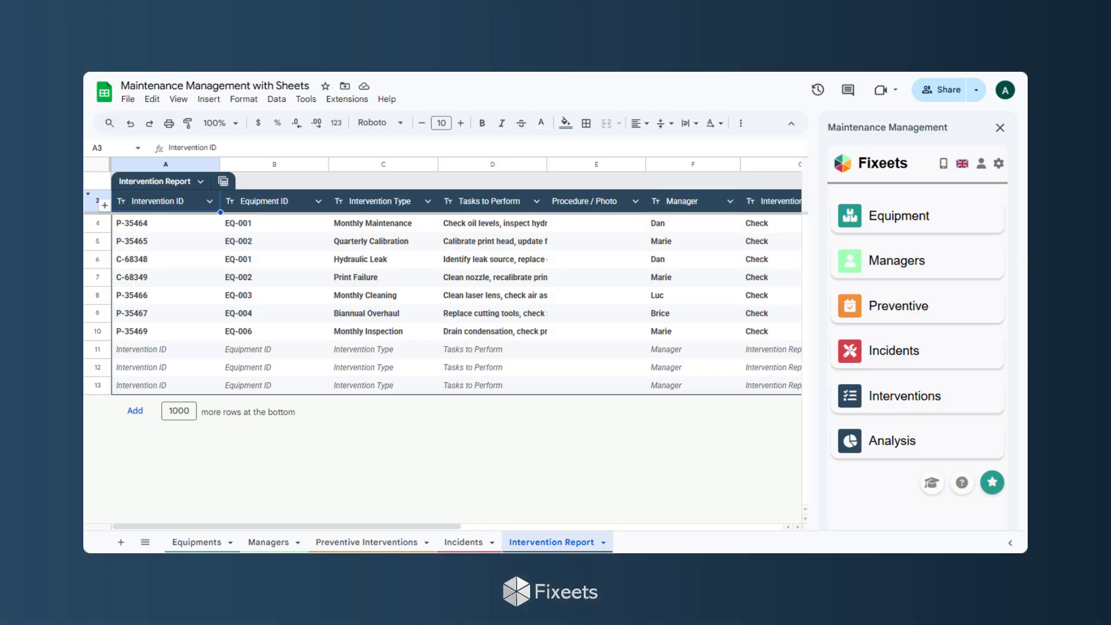
left_click(975, 401)
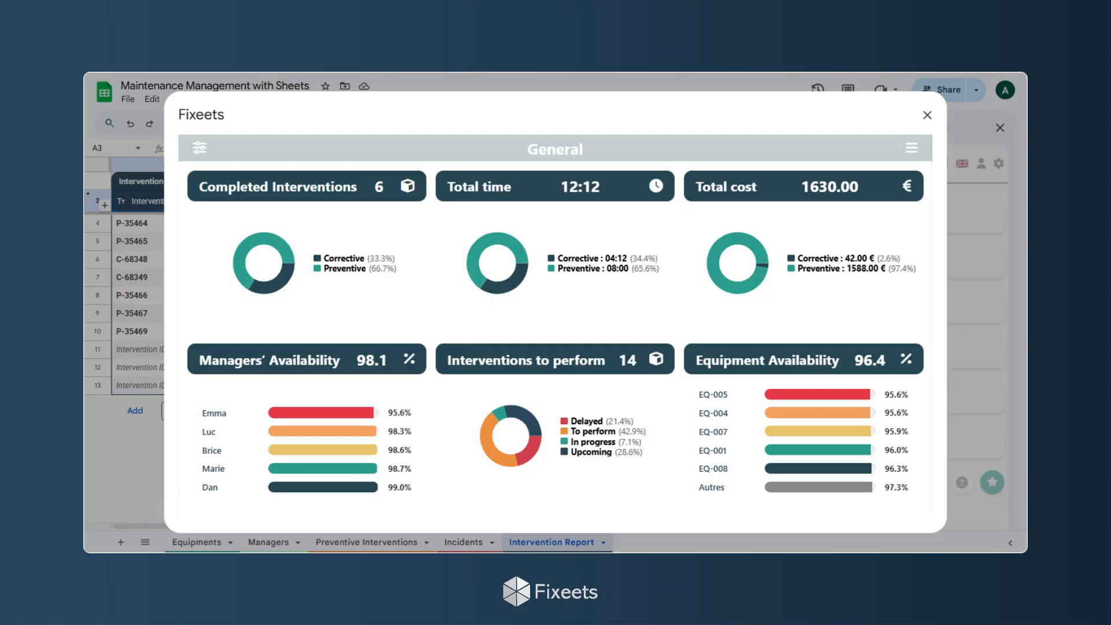
left_click(203, 147)
left_click(912, 149)
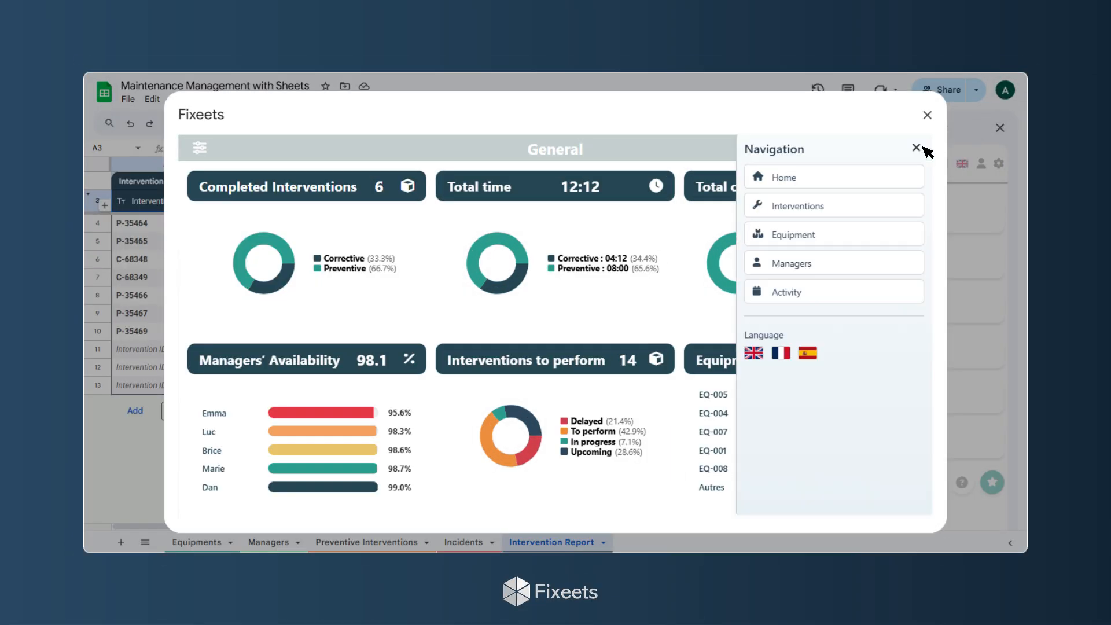